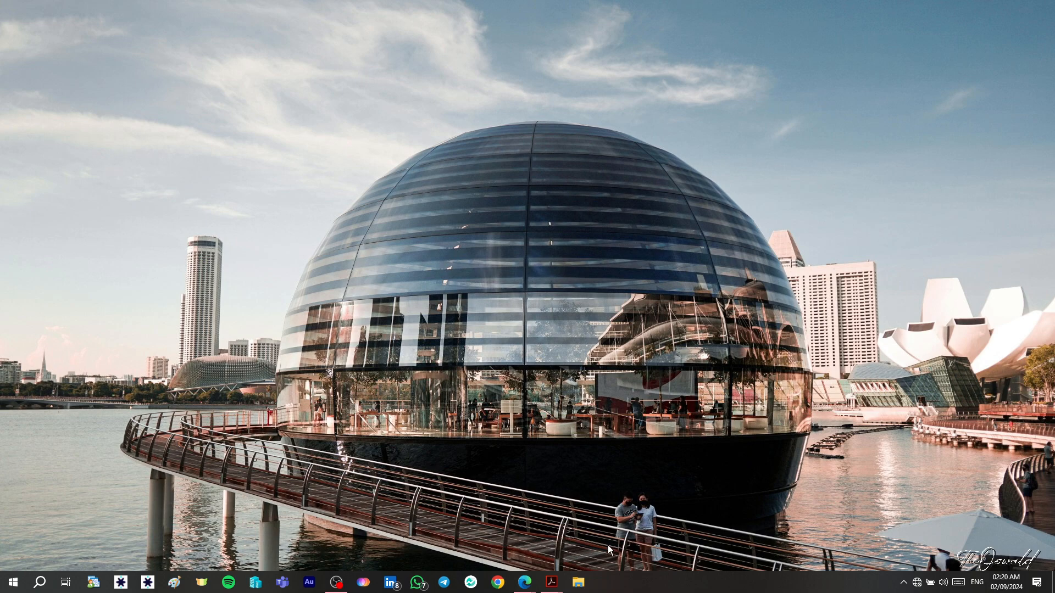
# - Open File Explorer at This PC and display the computer's system properties
pyautogui.click(581, 586)
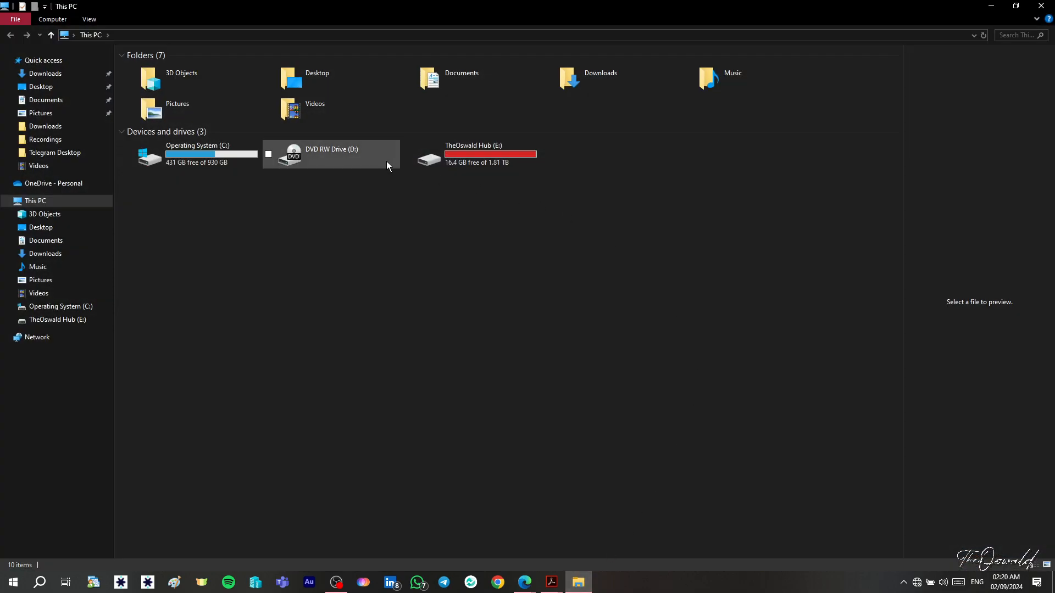
pyautogui.click(61, 23)
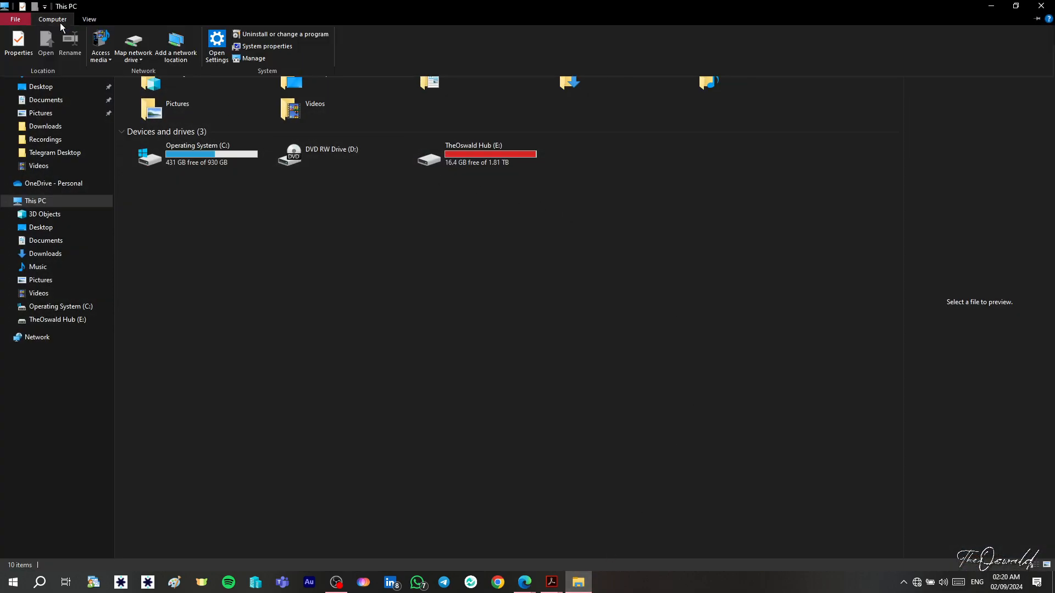
pyautogui.click(273, 48)
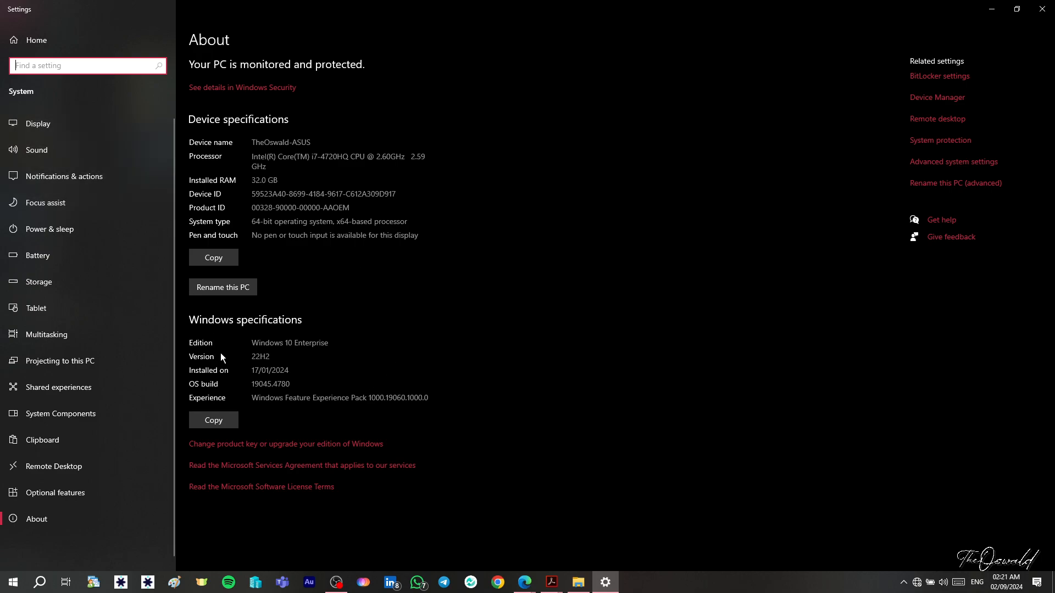
# - Find "Turn Windows features on or off" in Settings by searching for "turn wind" and open it
pyautogui.write('turn')
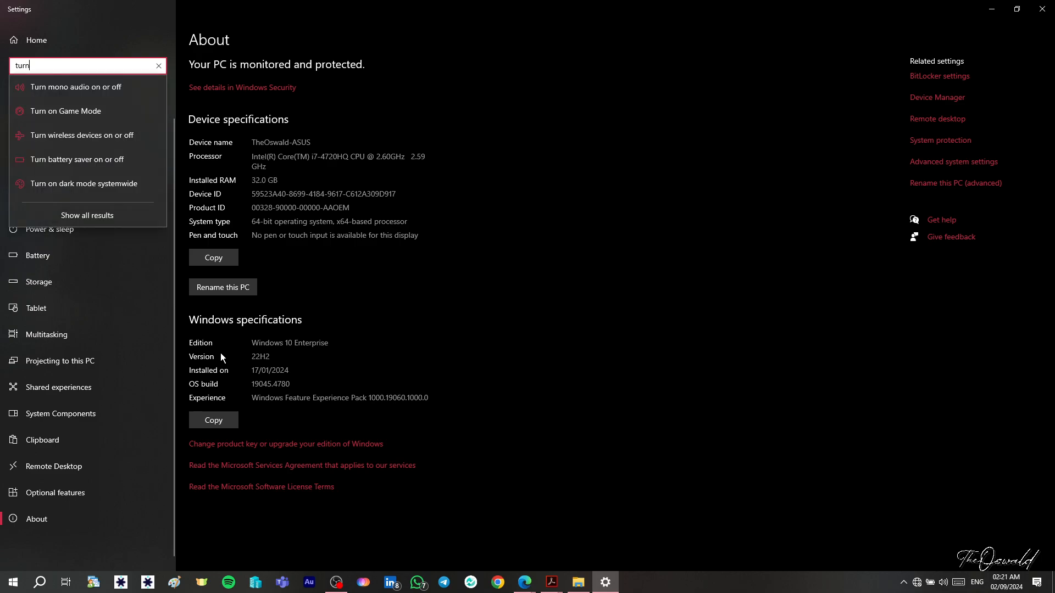
pyautogui.write(' wind')
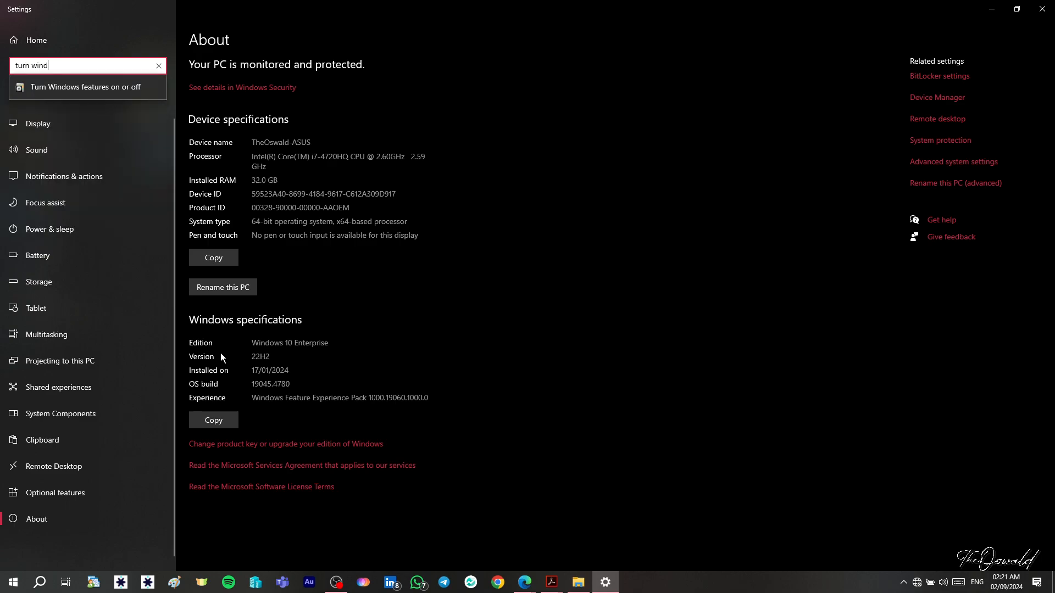
pyautogui.click(113, 91)
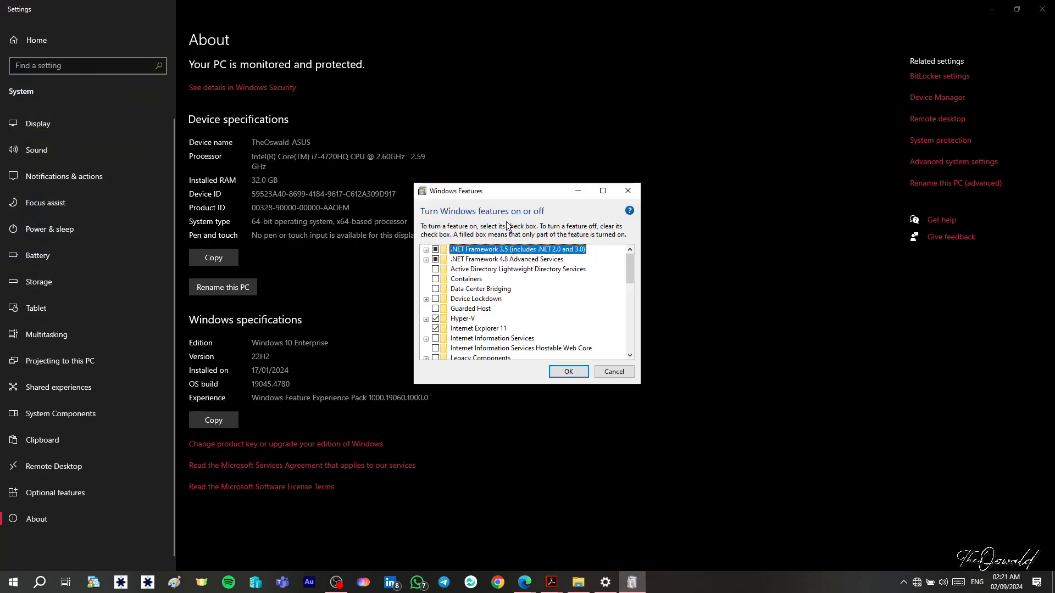
# - Enlarge the Windows Features list, check whether Hyper-V is enabled, and confirm the dialog
pyautogui.moveTo(509, 190); pyautogui.dragTo(494, 130)
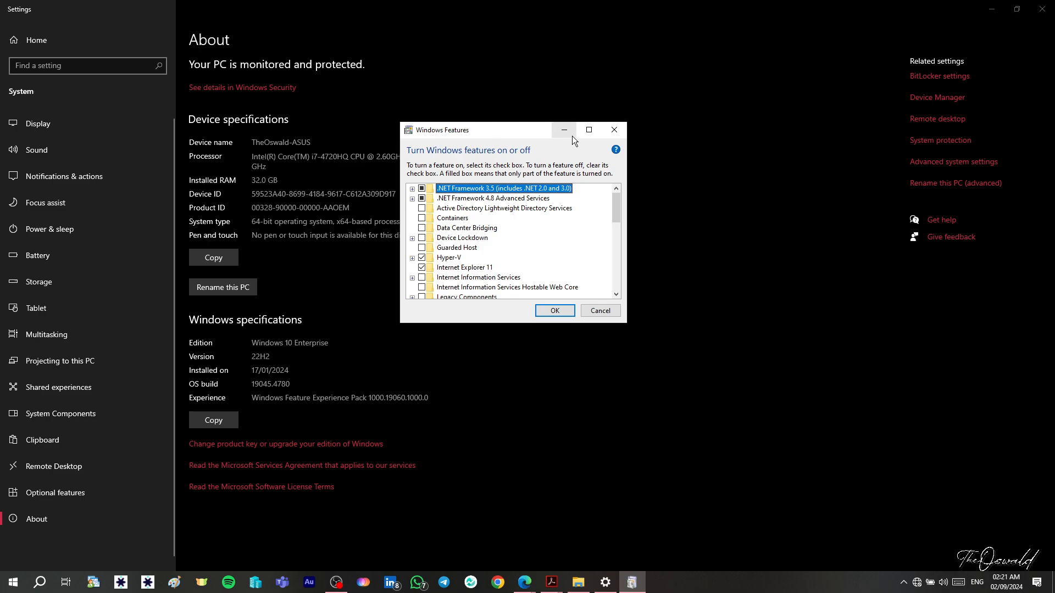
pyautogui.moveTo(530, 323); pyautogui.dragTo(531, 472)
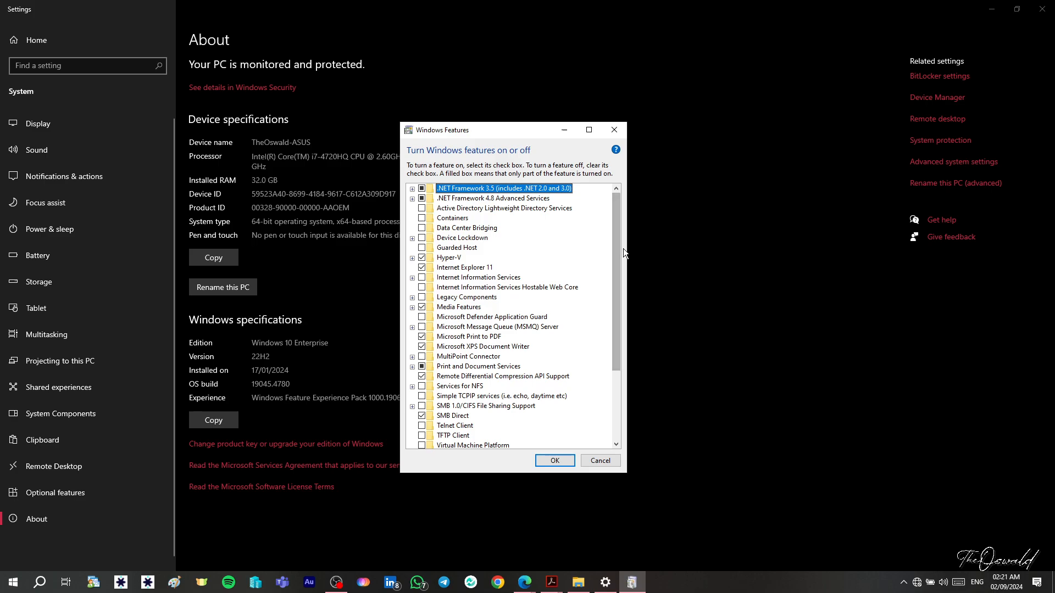
pyautogui.scroll(-2, 576, 283)
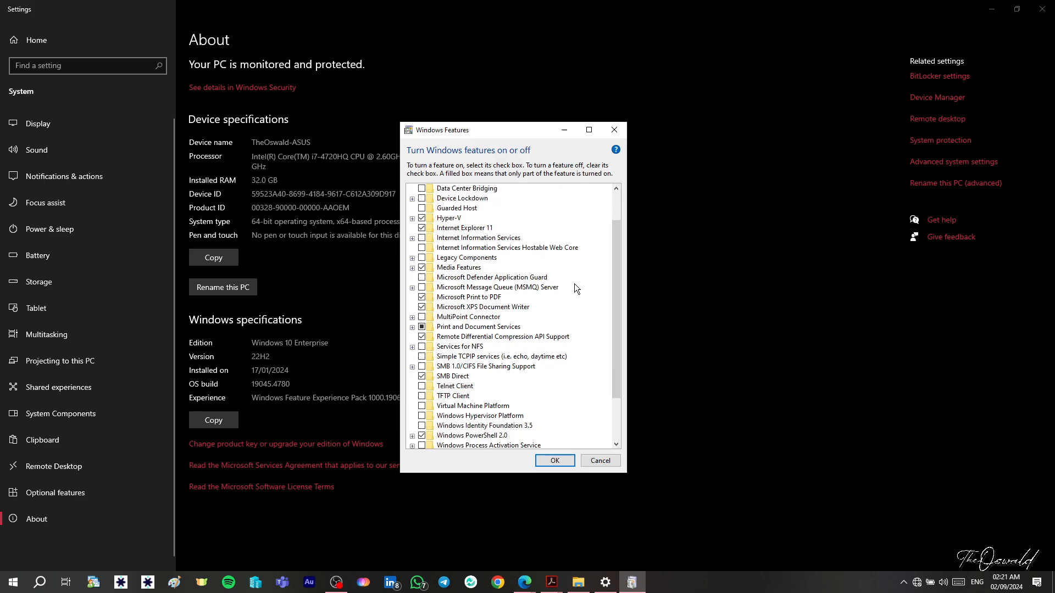
pyautogui.scroll(1, 573, 285)
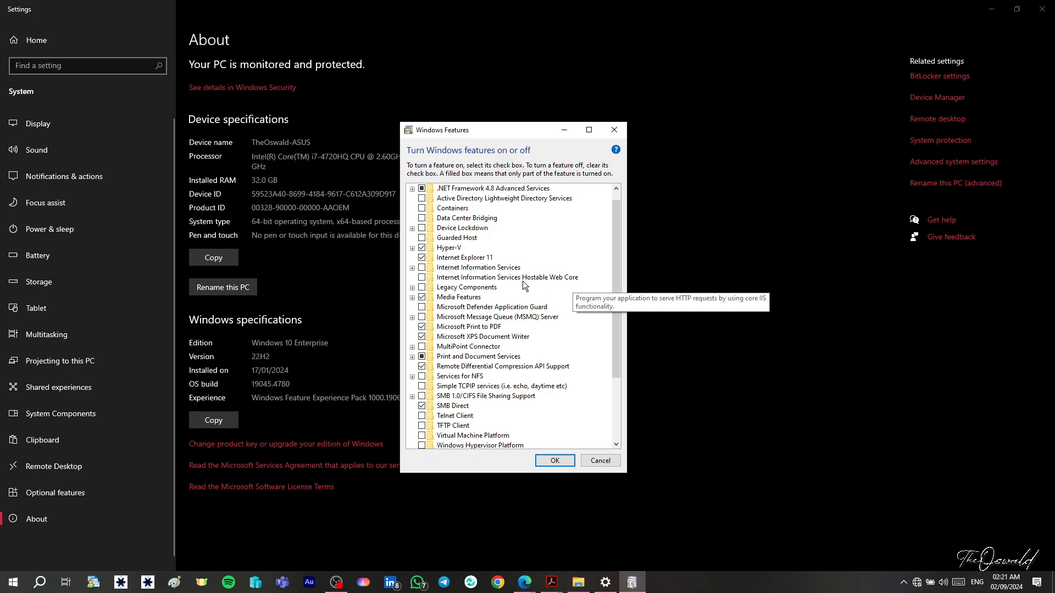
pyautogui.scroll(1, 525, 285)
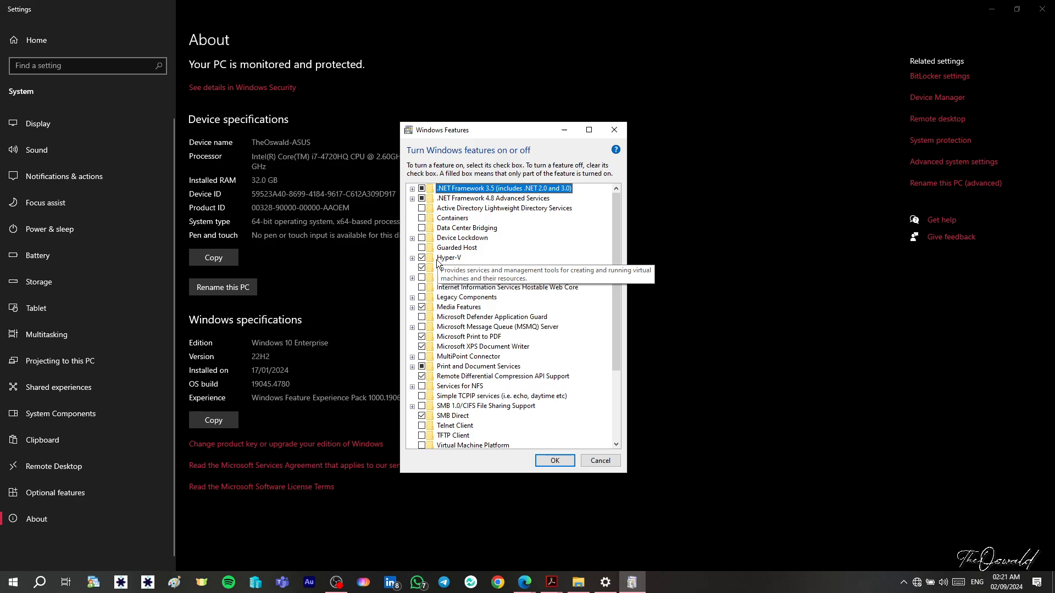
pyautogui.click(555, 461)
# - Search the computer for "hyper" and launch Hyper-V Manager
pyautogui.click(14, 583)
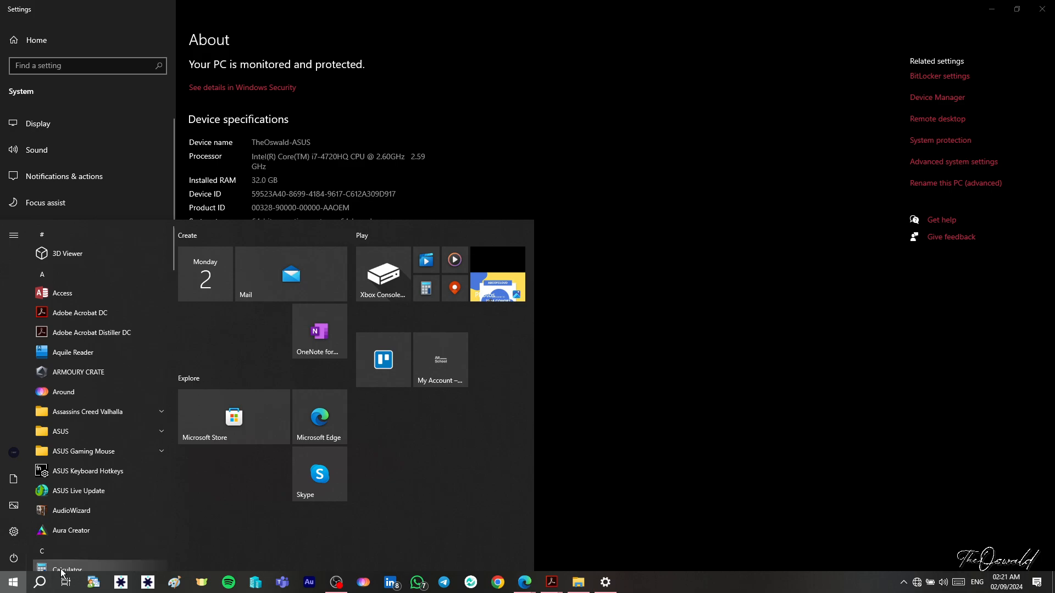
pyautogui.write('hy')
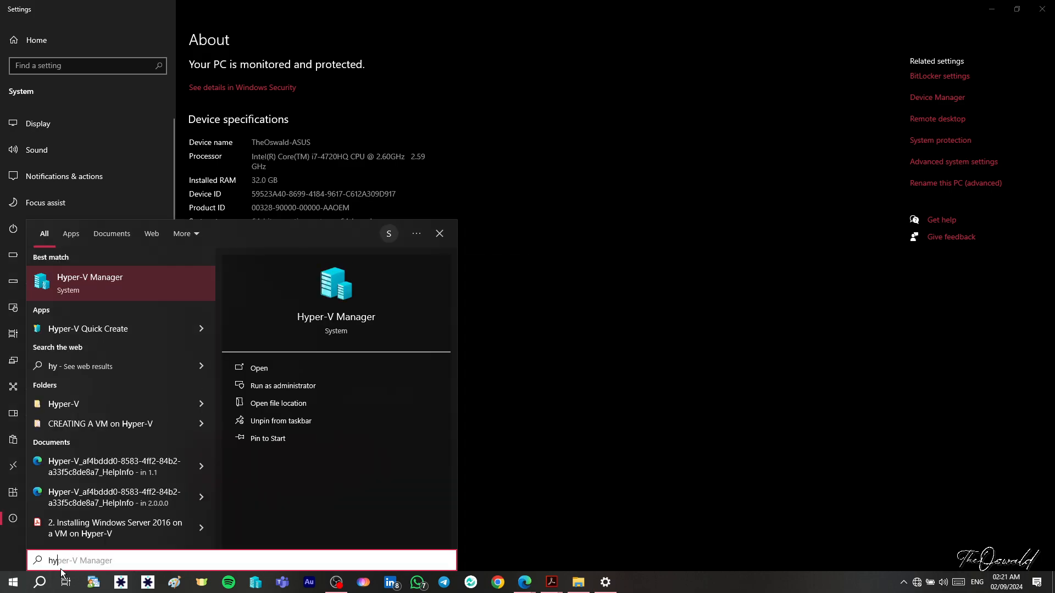
pyautogui.write('per')
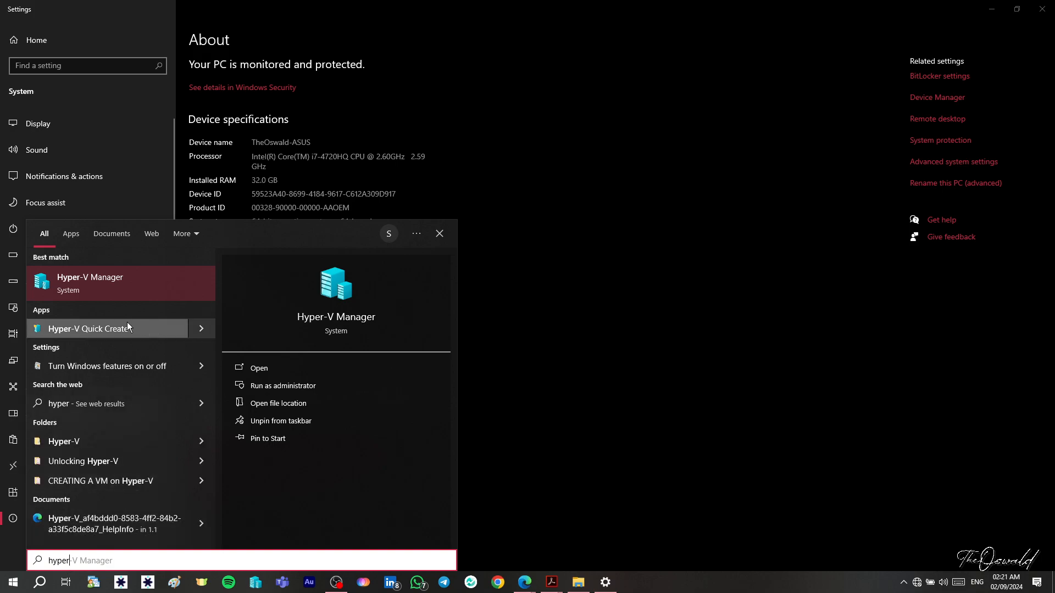
pyautogui.click(114, 285)
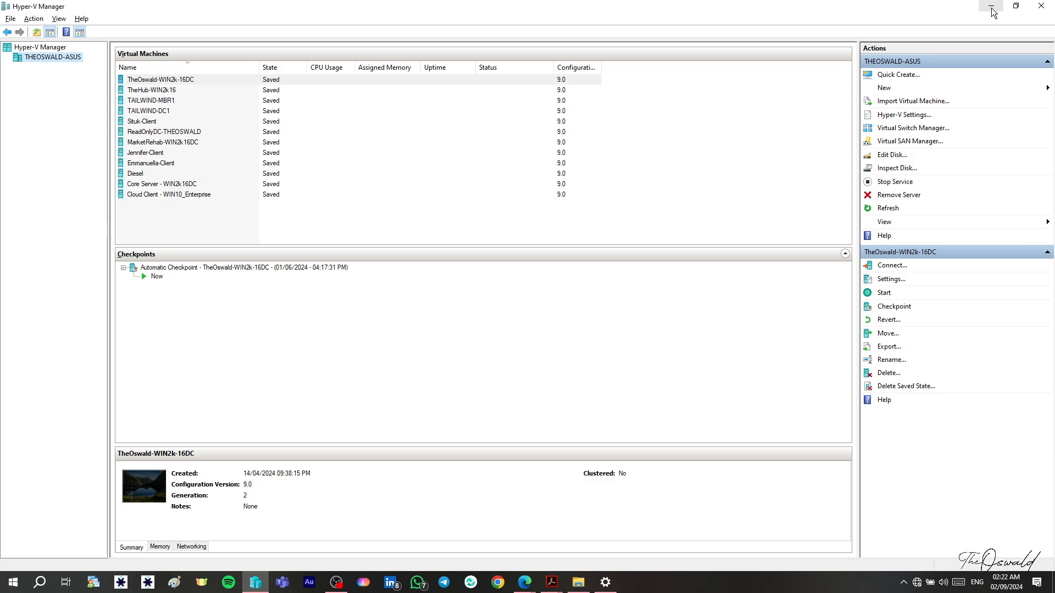
# - Check the CPU's virtualization status in Task Manager's performance view, then return to Hyper-V Manager
pyautogui.rightClick(651, 585)
pyautogui.click(720, 529)
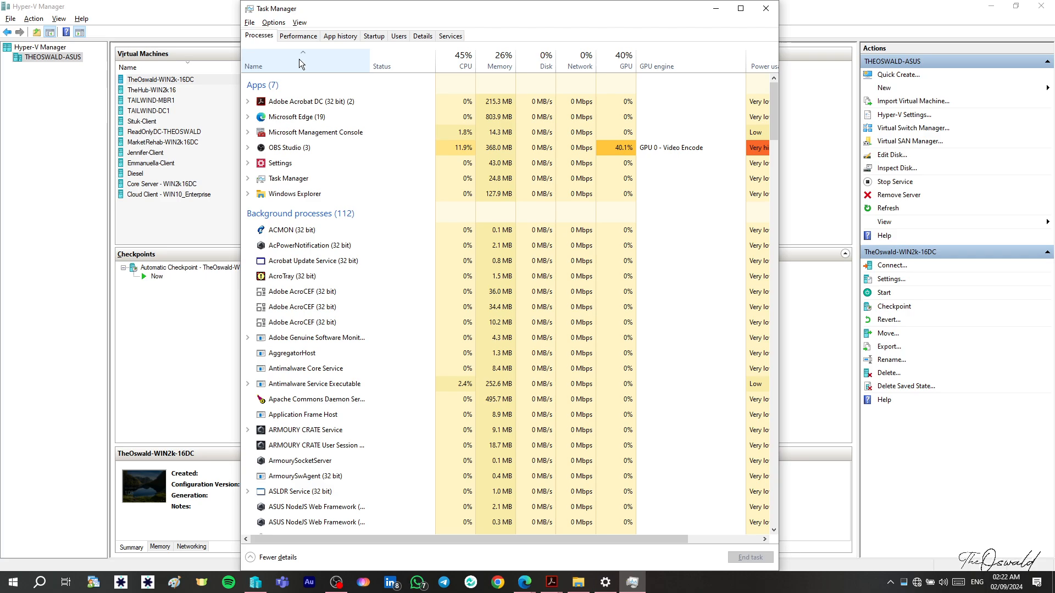
pyautogui.click(303, 39)
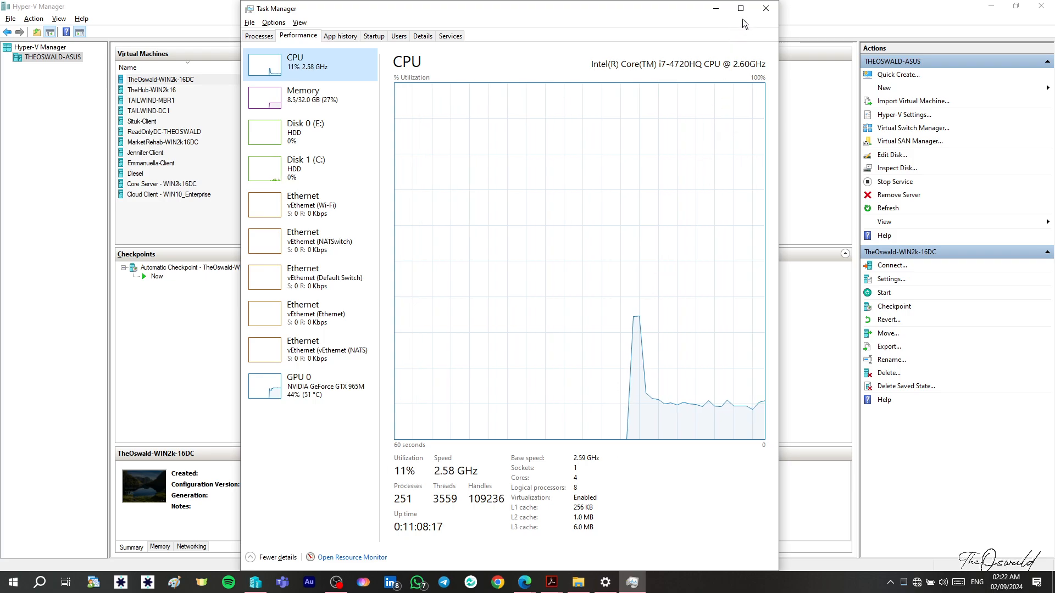
pyautogui.click(715, 9)
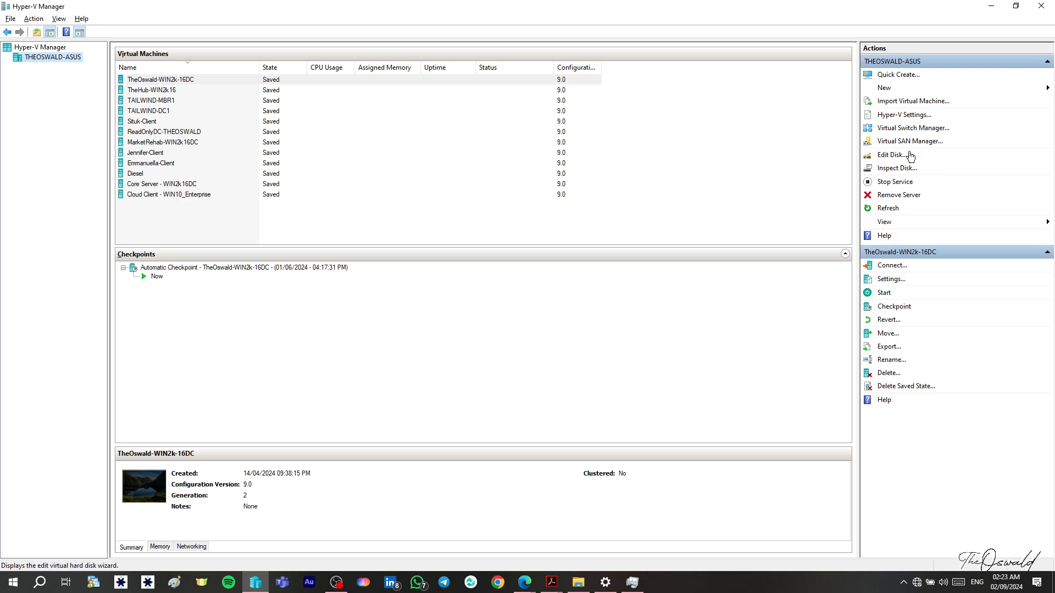
# - Open the Virtual Switch Manager and compare the descriptions of the External, Internal and Private switch types
pyautogui.click(913, 130)
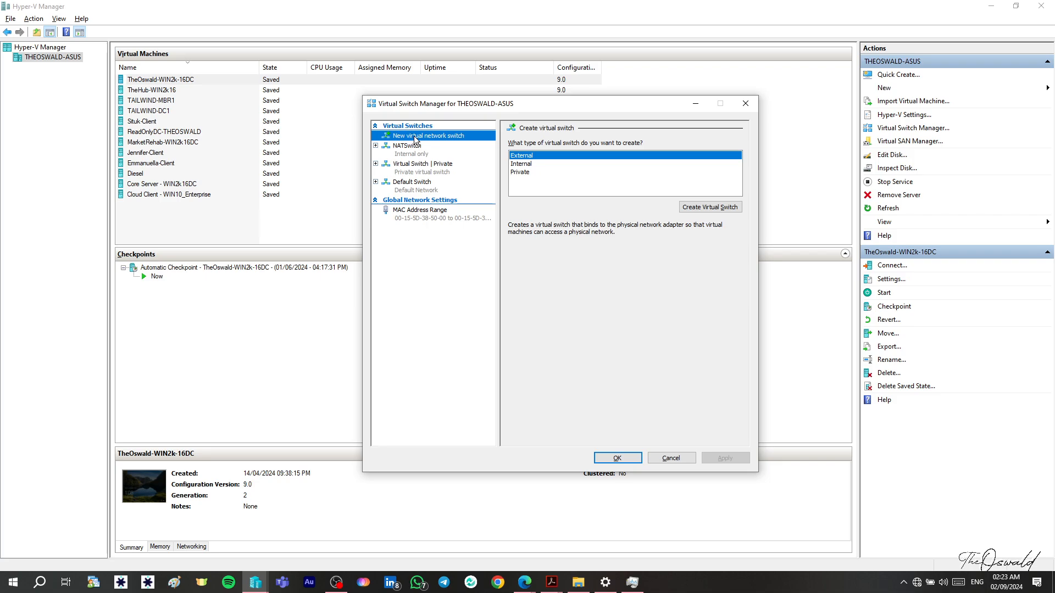
pyautogui.click(529, 164)
pyautogui.click(526, 173)
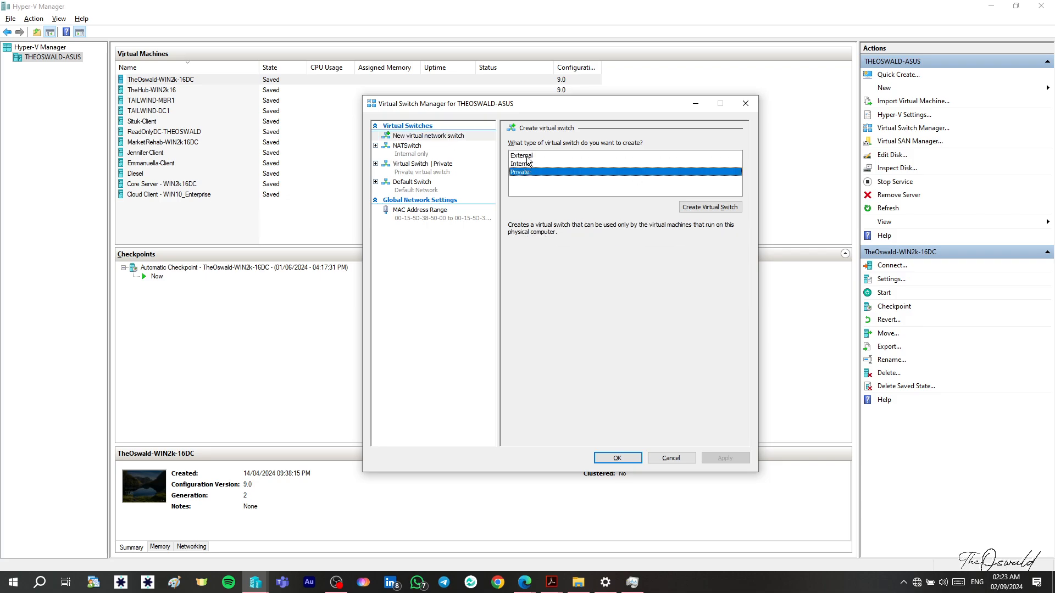
pyautogui.click(528, 157)
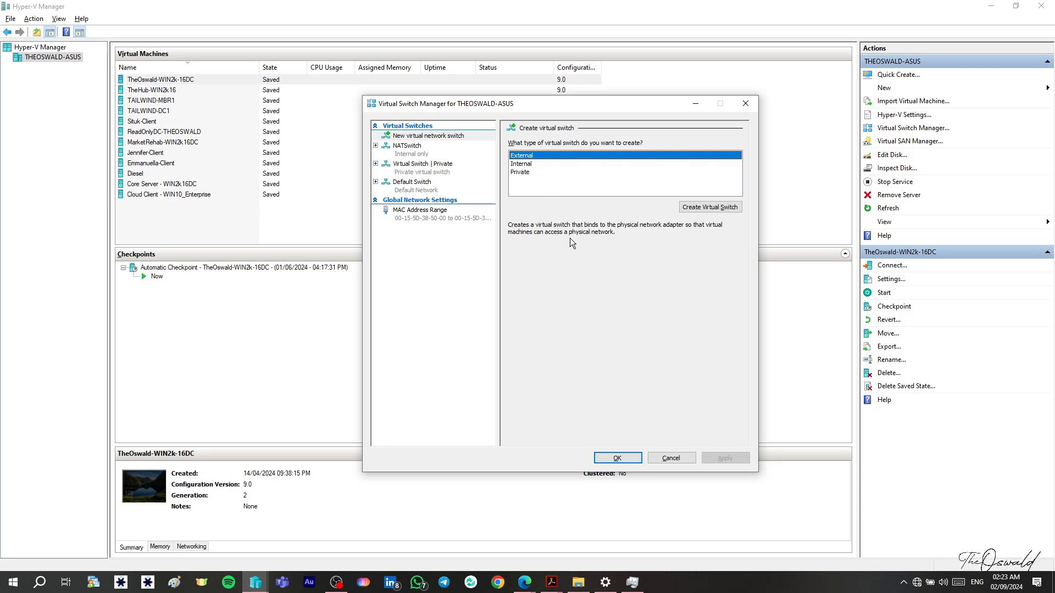
pyautogui.click(526, 164)
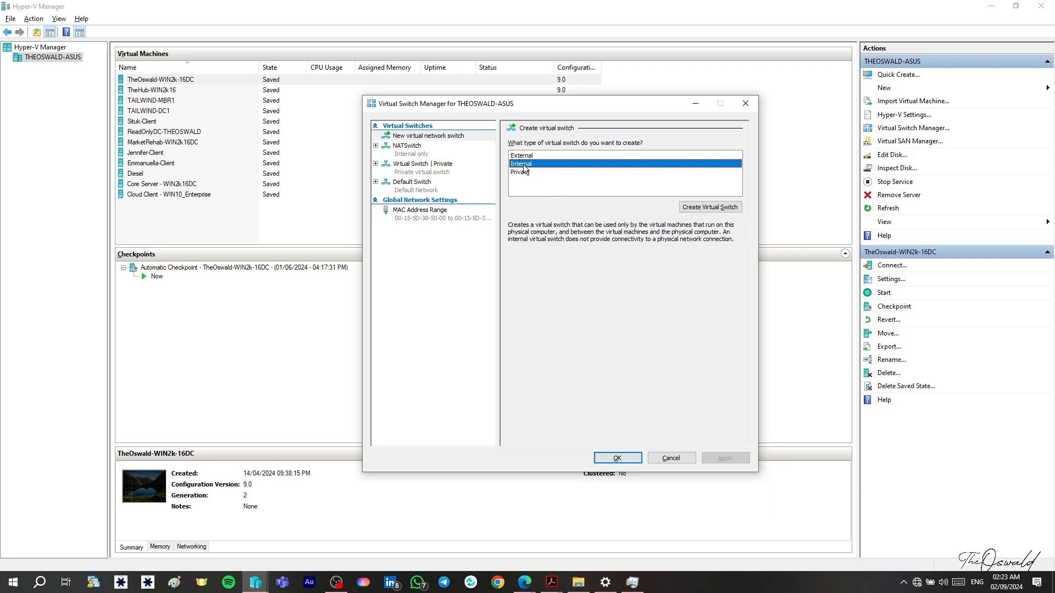
pyautogui.click(525, 173)
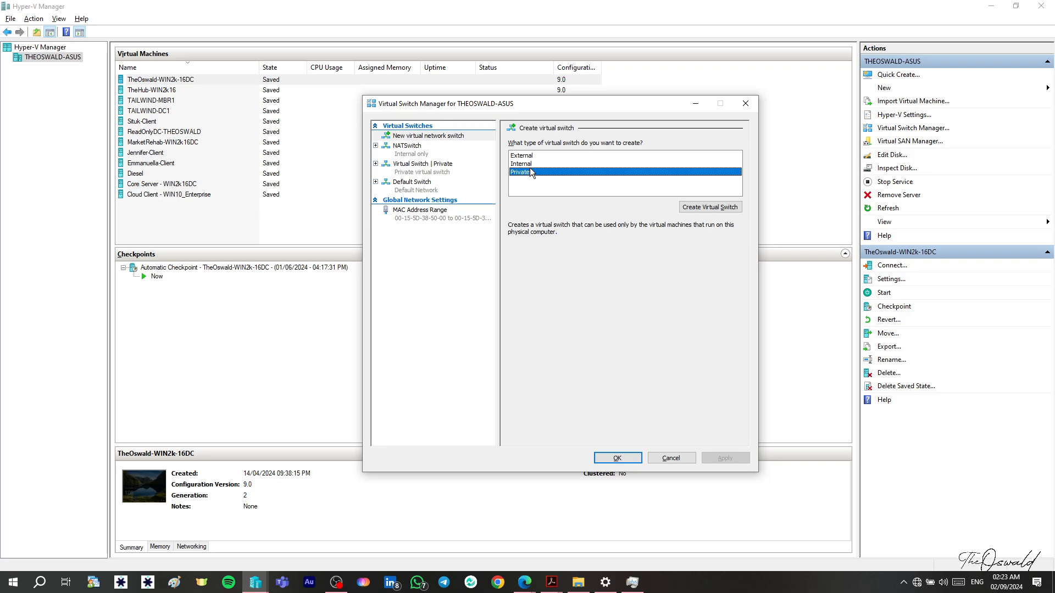
pyautogui.click(528, 166)
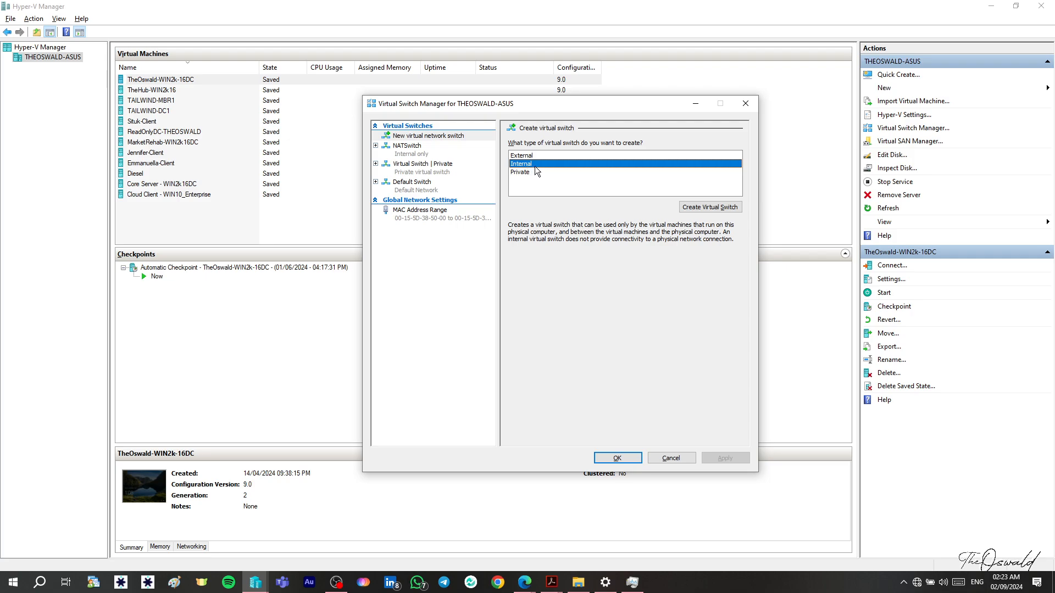
pyautogui.click(527, 156)
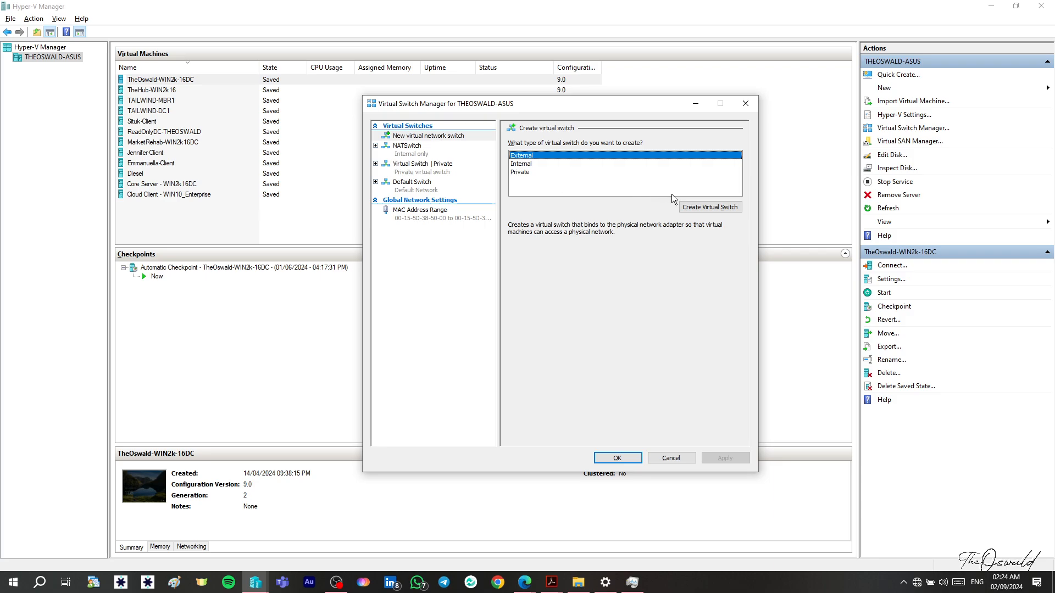
# - Create a private virtual switch named "TheOswaldTech Virtual Switch", apply it and close the Virtual Switch Manager
pyautogui.click(518, 173)
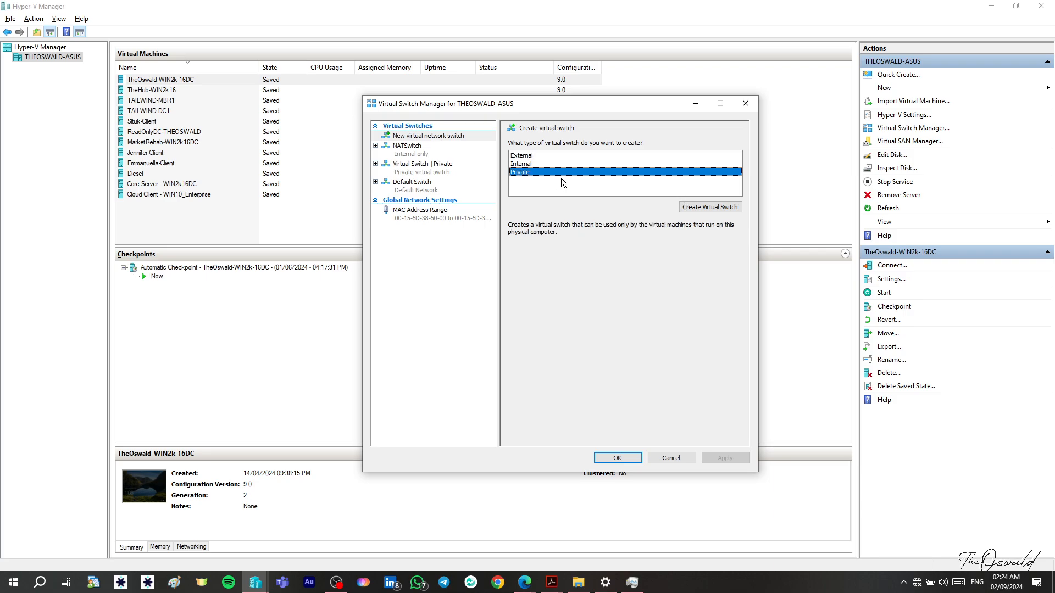
pyautogui.click(708, 208)
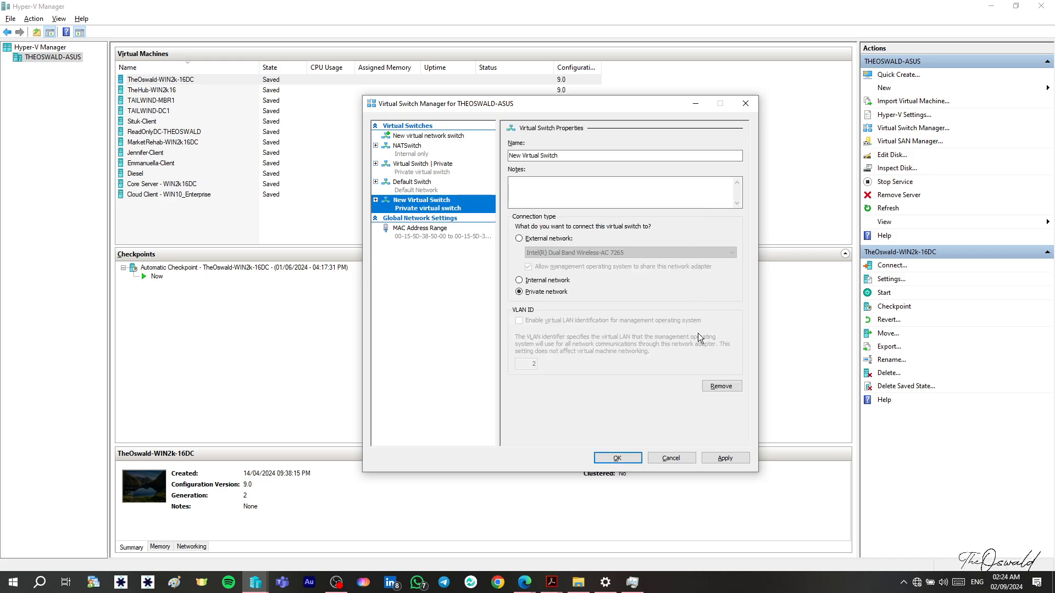
pyautogui.moveTo(522, 156); pyautogui.dragTo(508, 156)
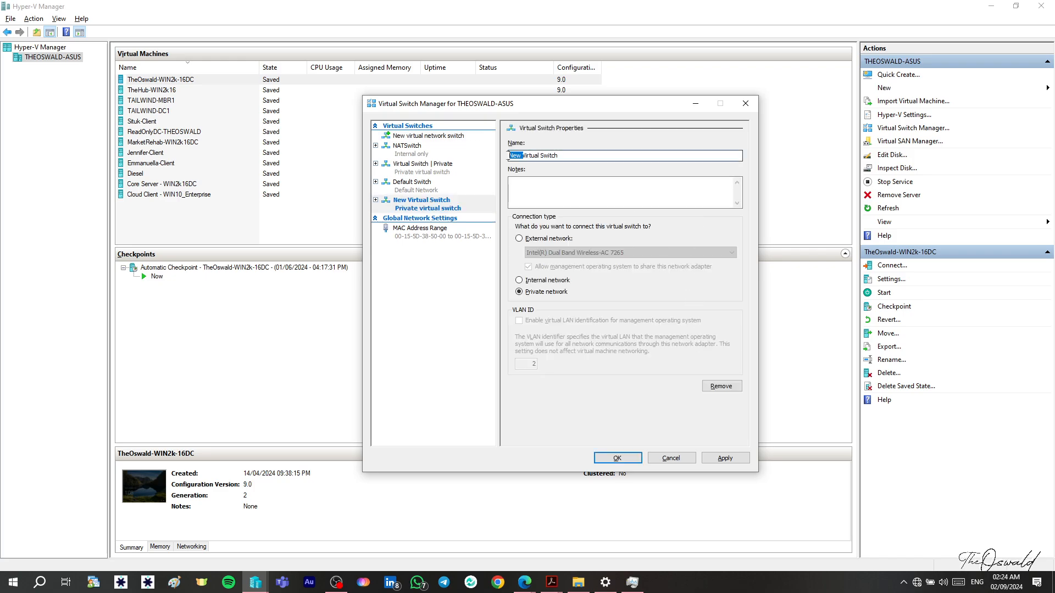
pyautogui.write('TheO')
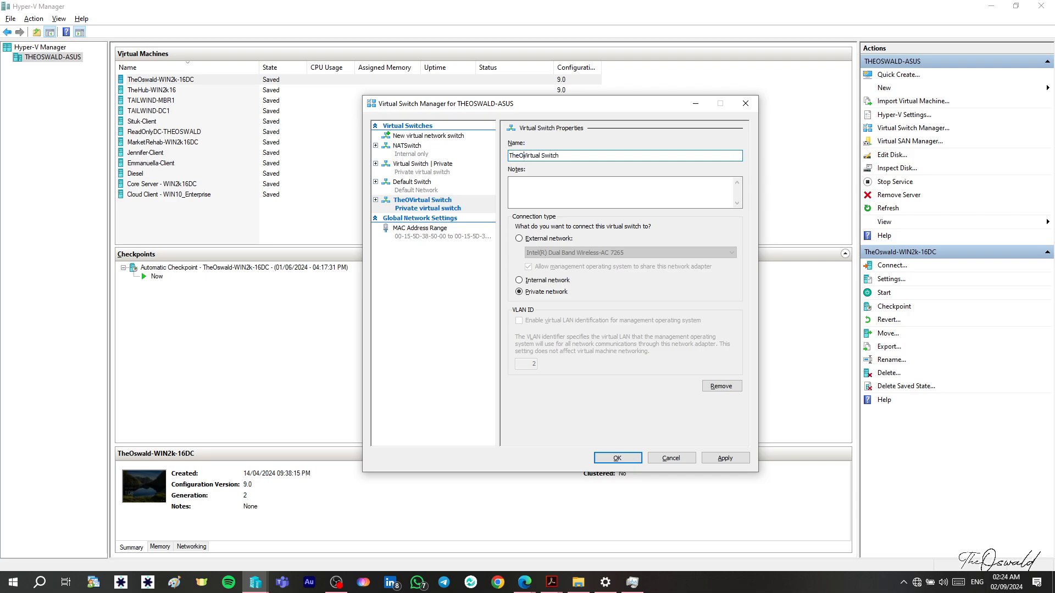
pyautogui.write('swaldTech')
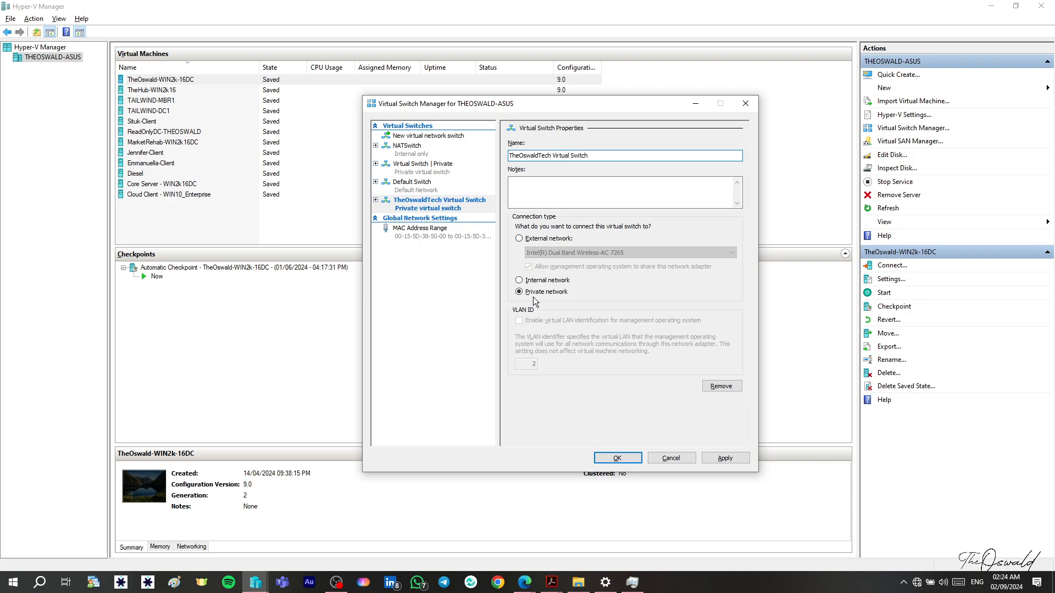
pyautogui.click(737, 458)
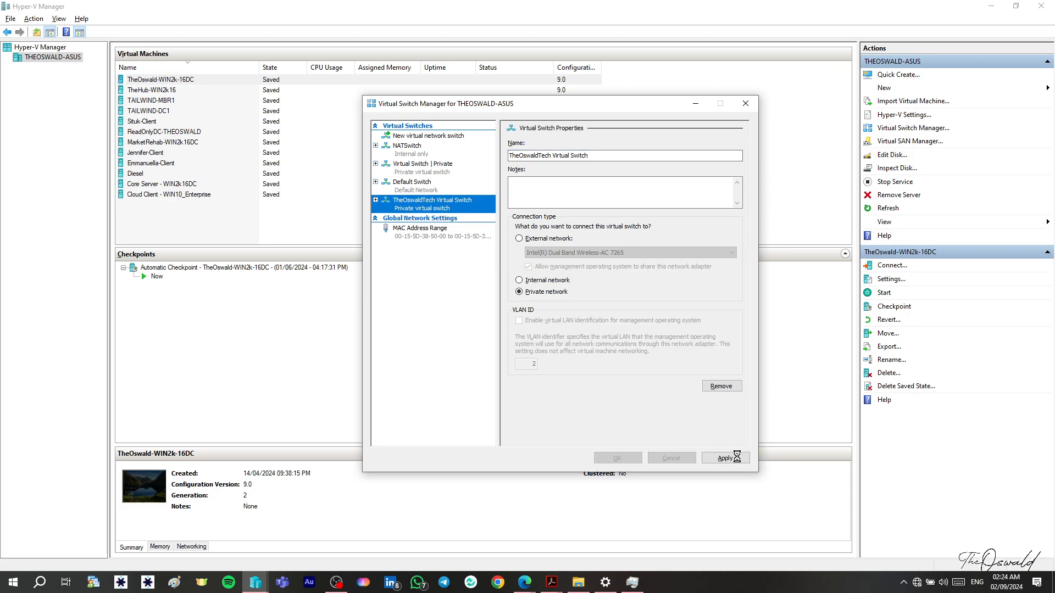
pyautogui.click(632, 458)
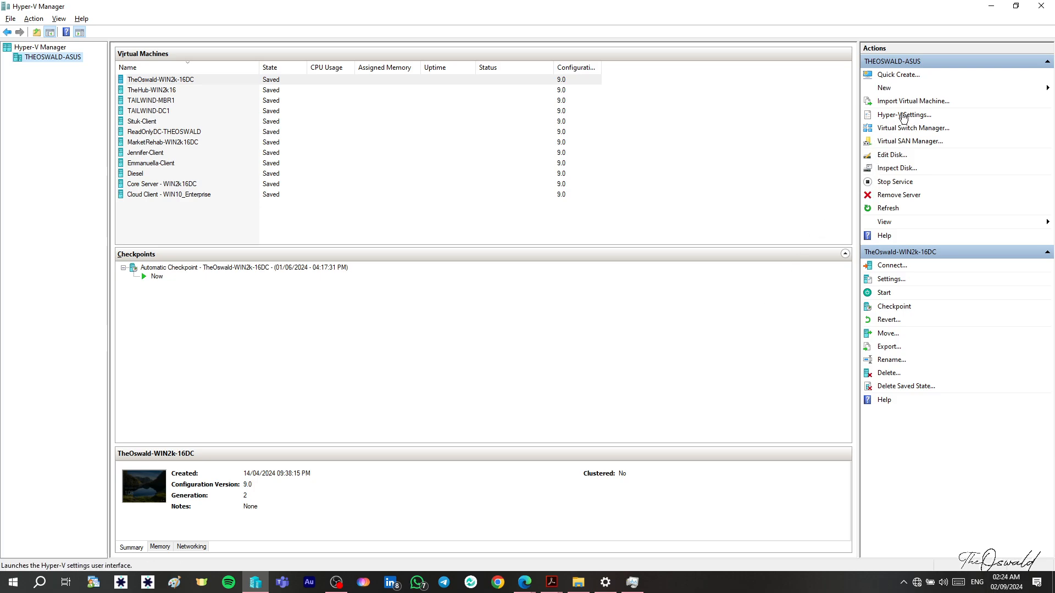
# - Start creating a new virtual machine and name it "TheOswaldTech WIN2016SVR"
pyautogui.click(887, 90)
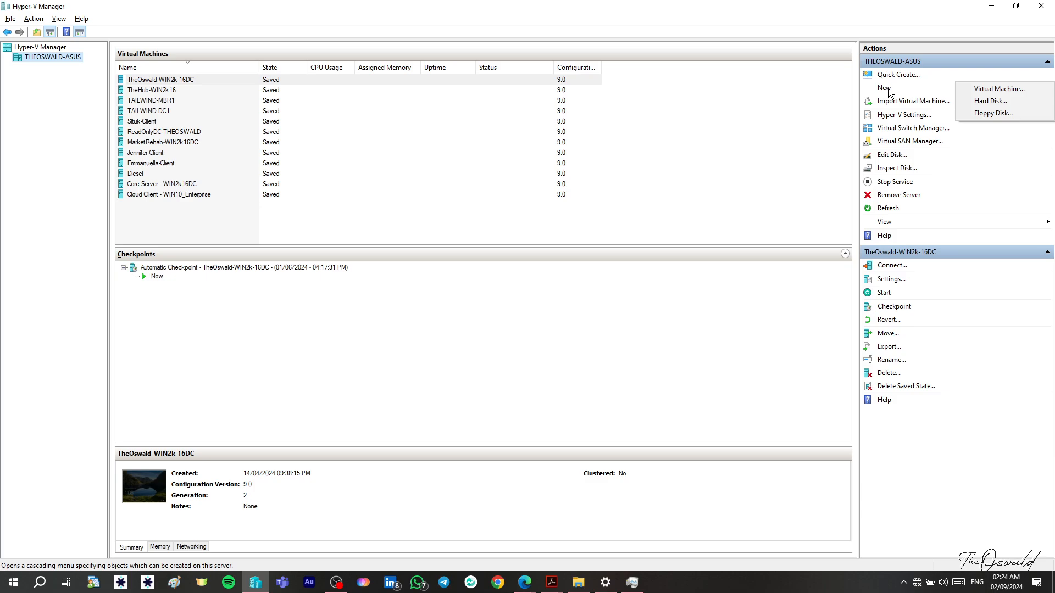
pyautogui.click(976, 90)
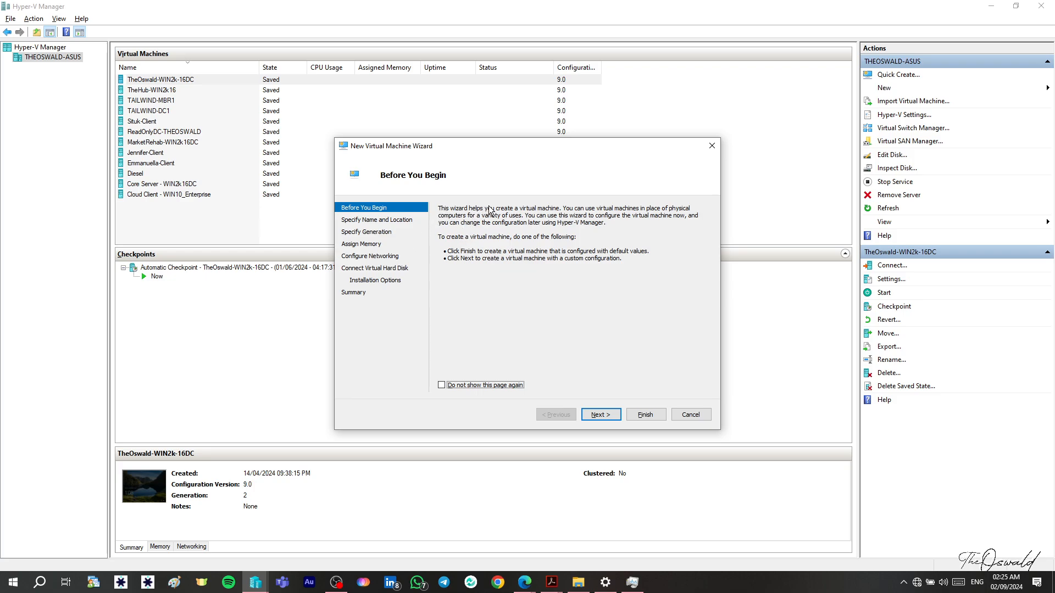
pyautogui.click(592, 414)
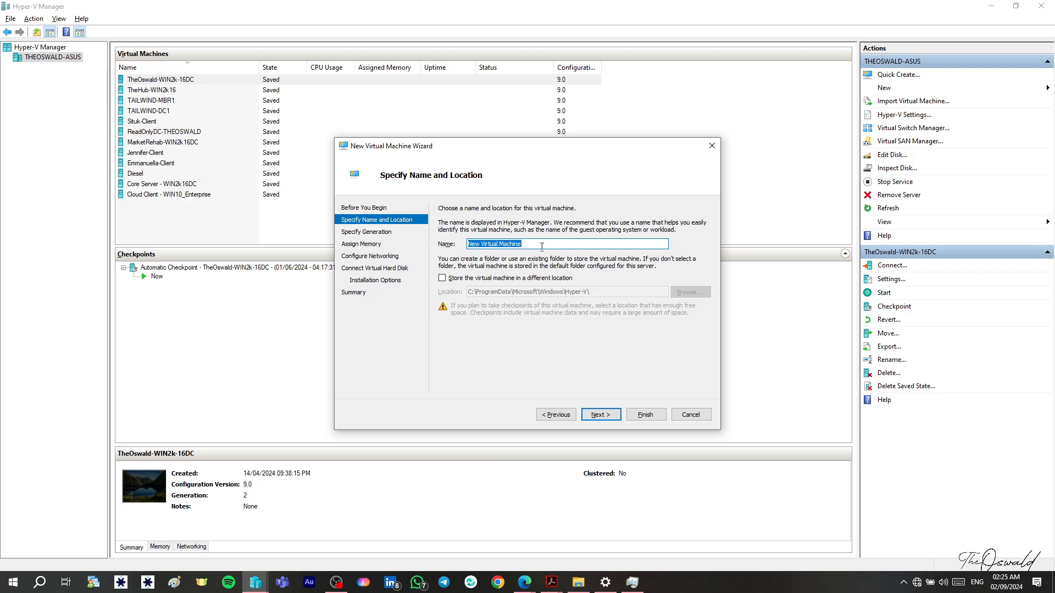
pyautogui.write('TheOswaldTech WIN2016SVR')
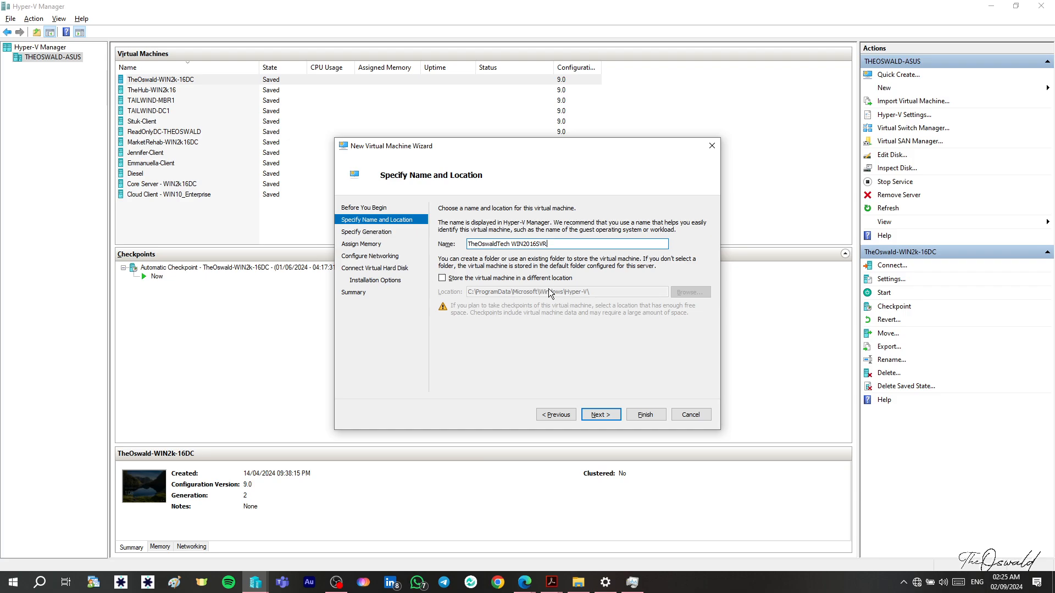
# - Store the virtual machine in a different location, choosing the C:\Hyper-V folder, and continue to the generation settings
pyautogui.click(444, 278)
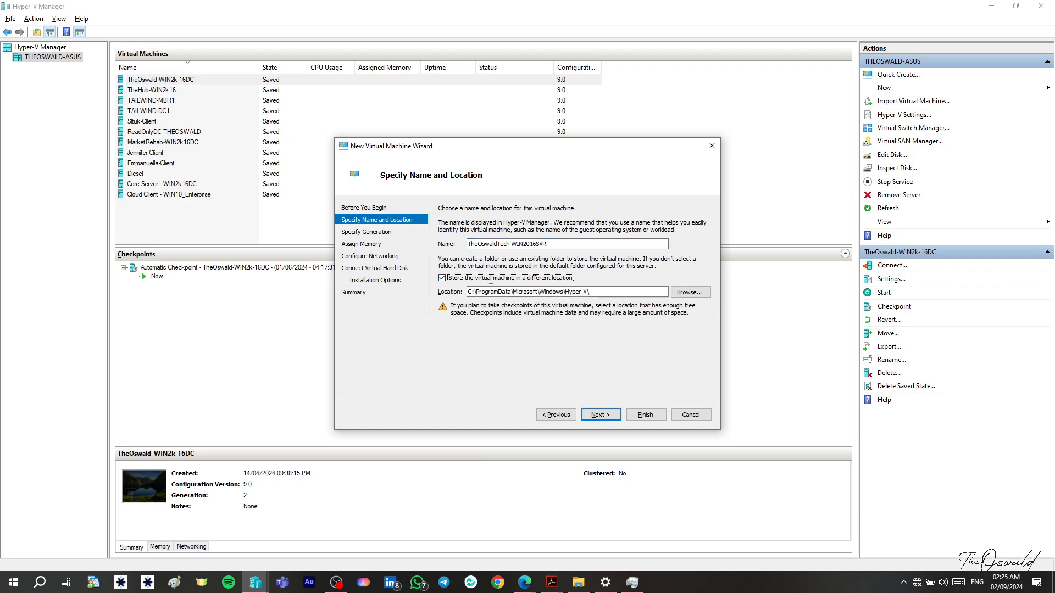
pyautogui.click(687, 293)
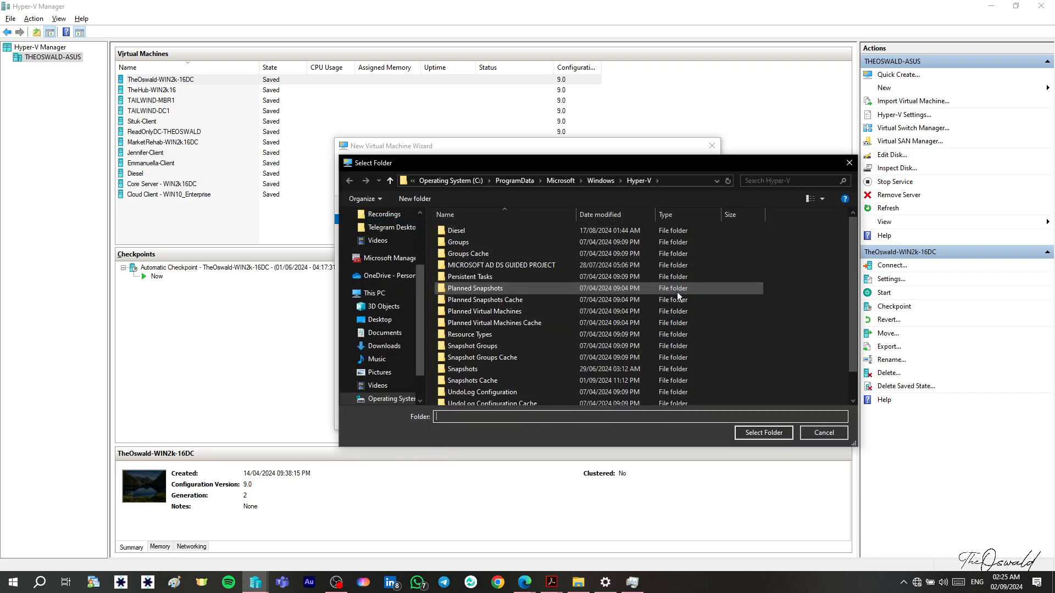
pyautogui.click(456, 182)
pyautogui.click(469, 311)
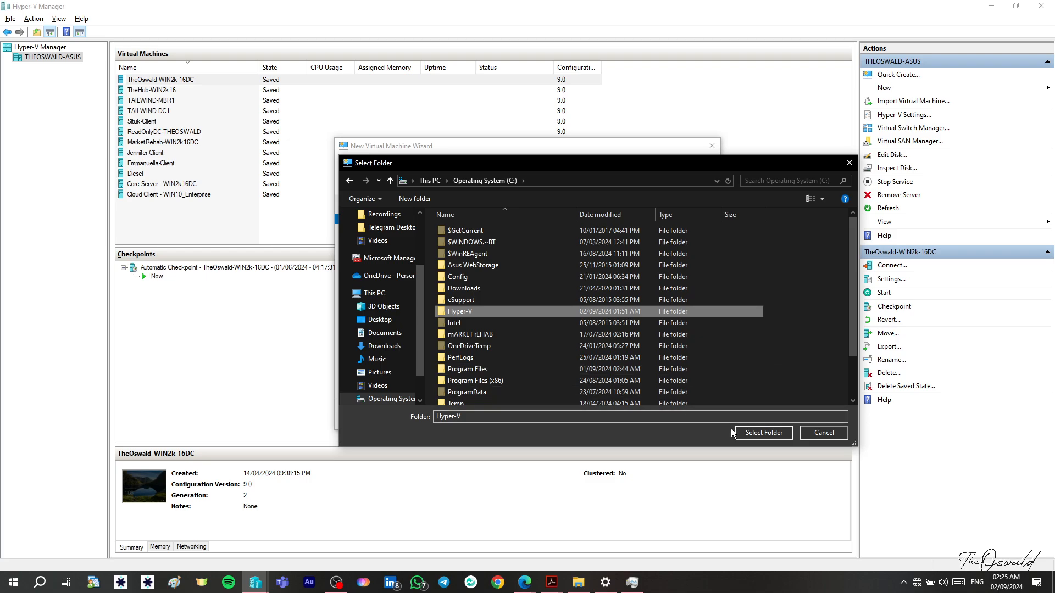
pyautogui.click(748, 434)
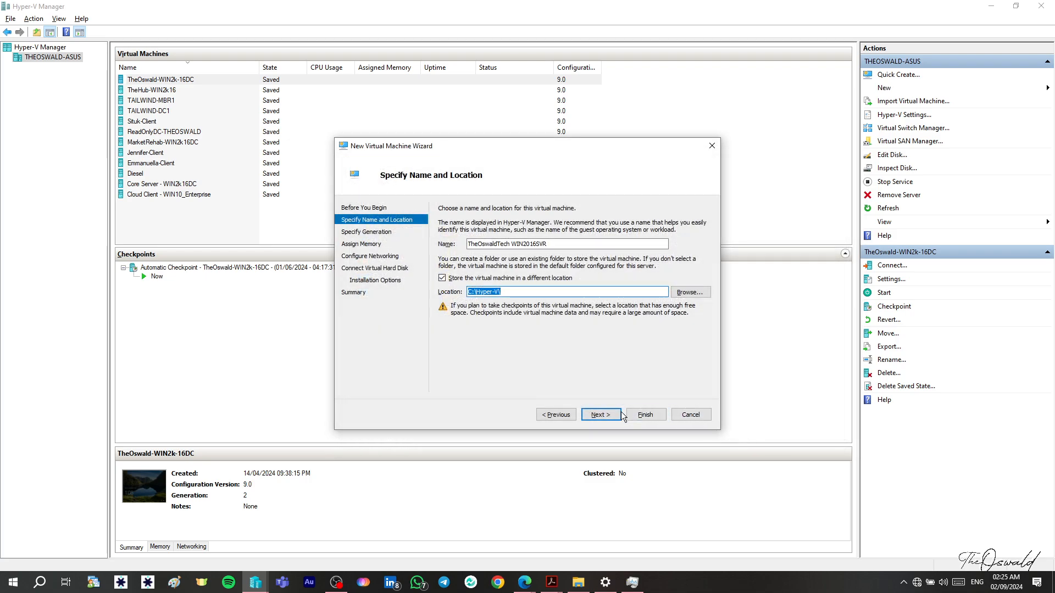
pyautogui.click(600, 414)
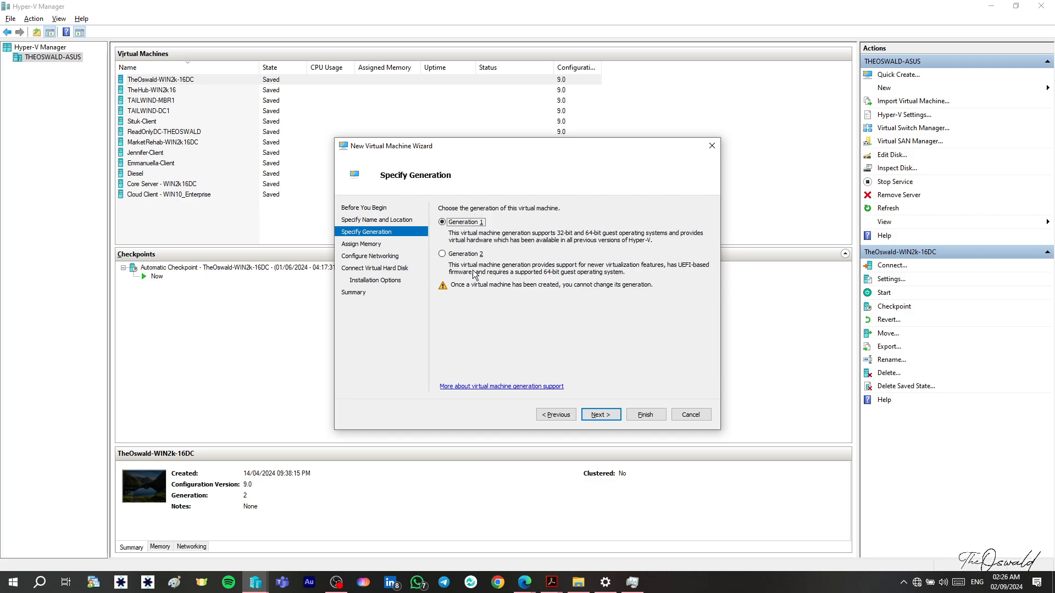
# - Choose Generation 2 for the virtual machine and assign 2048 MB of startup memory with Dynamic Memory enabled
pyautogui.click(442, 254)
pyautogui.click(603, 415)
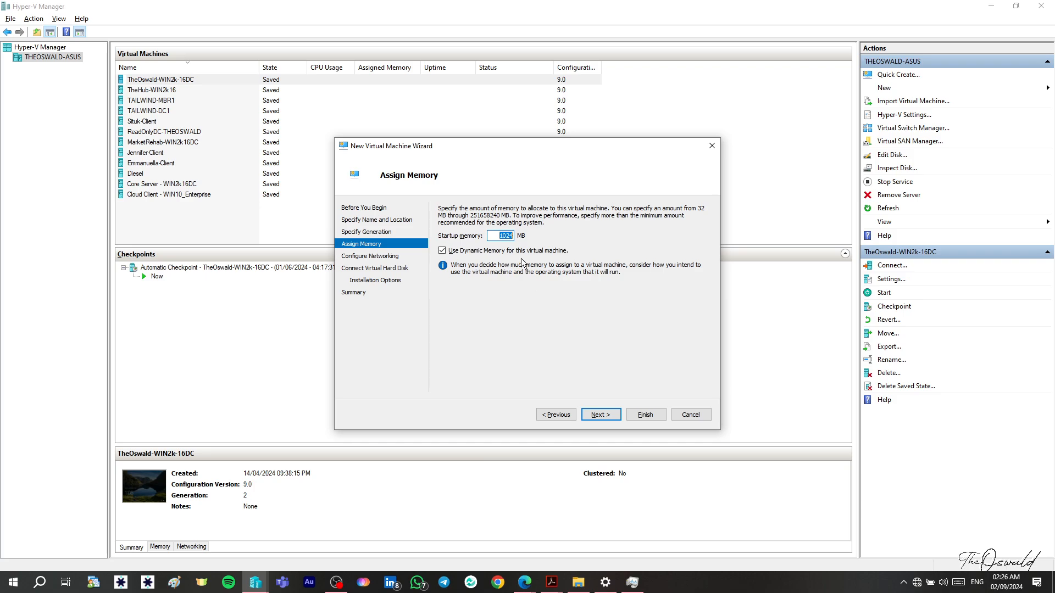
pyautogui.write('2')
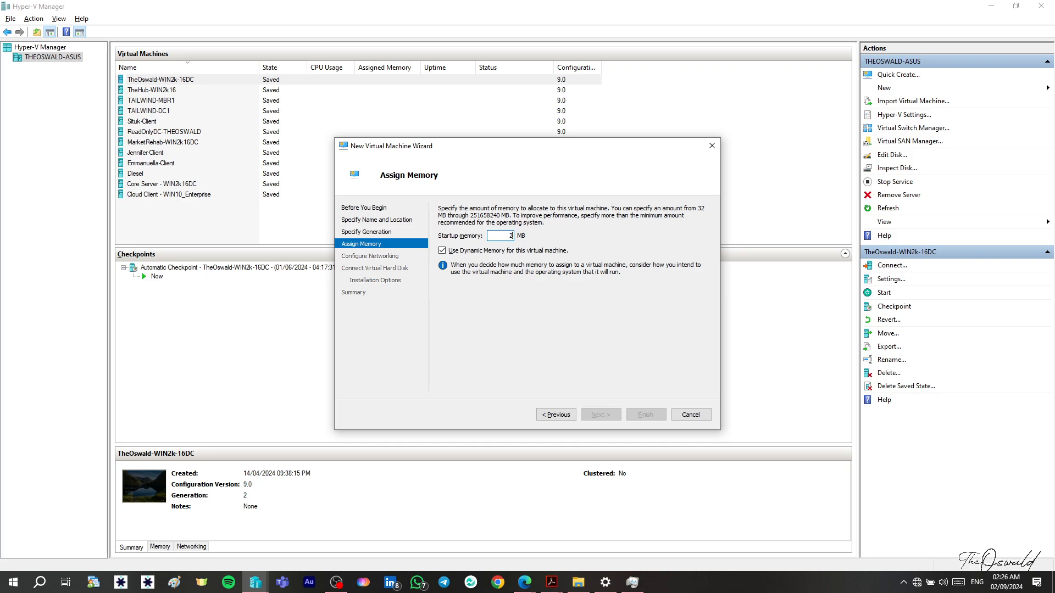
pyautogui.write('048')
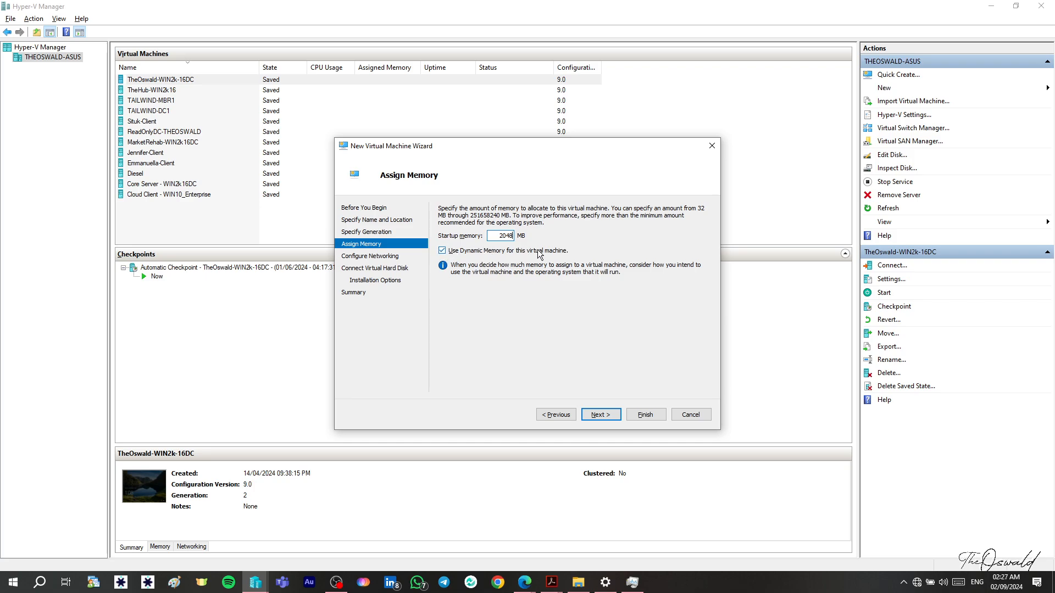
pyautogui.click(445, 252)
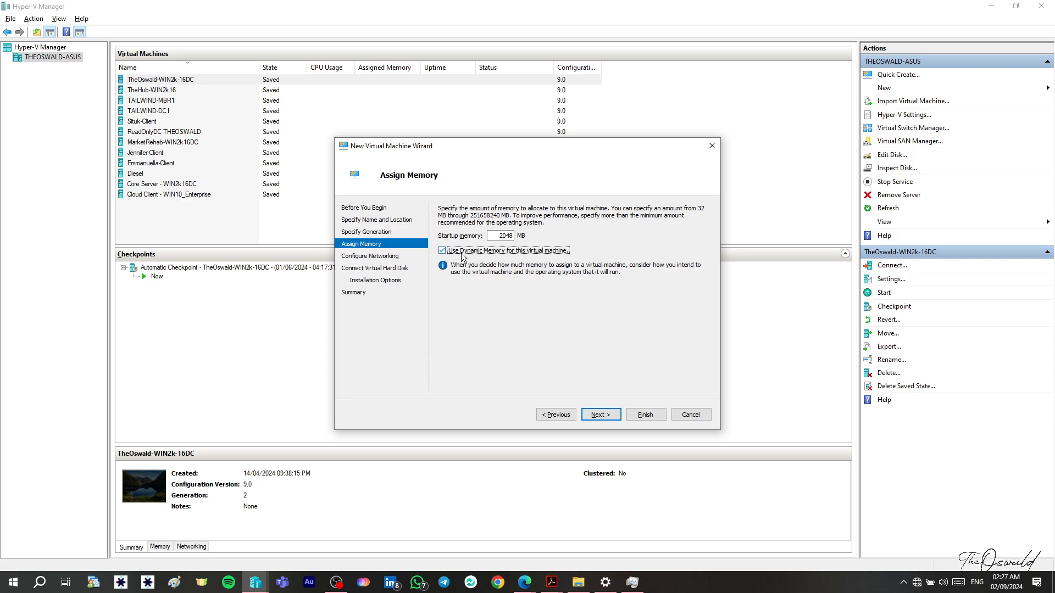
pyautogui.click(507, 255)
pyautogui.click(600, 413)
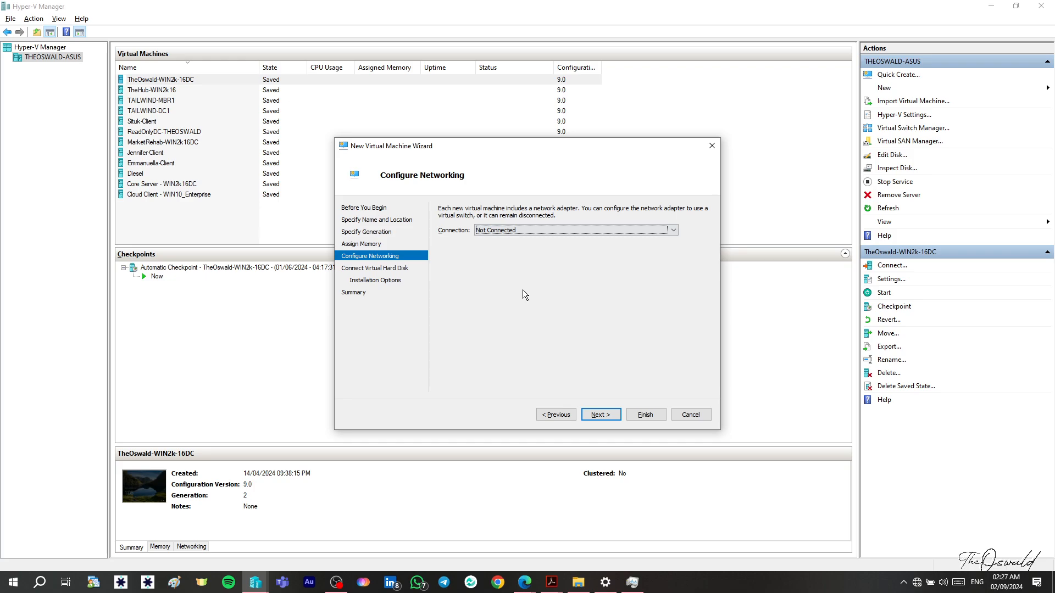
# - Connect the virtual machine to "TheOswaldTech Virtual Switch" and set the new virtual hard disk's size to 30 GB
pyautogui.click(525, 230)
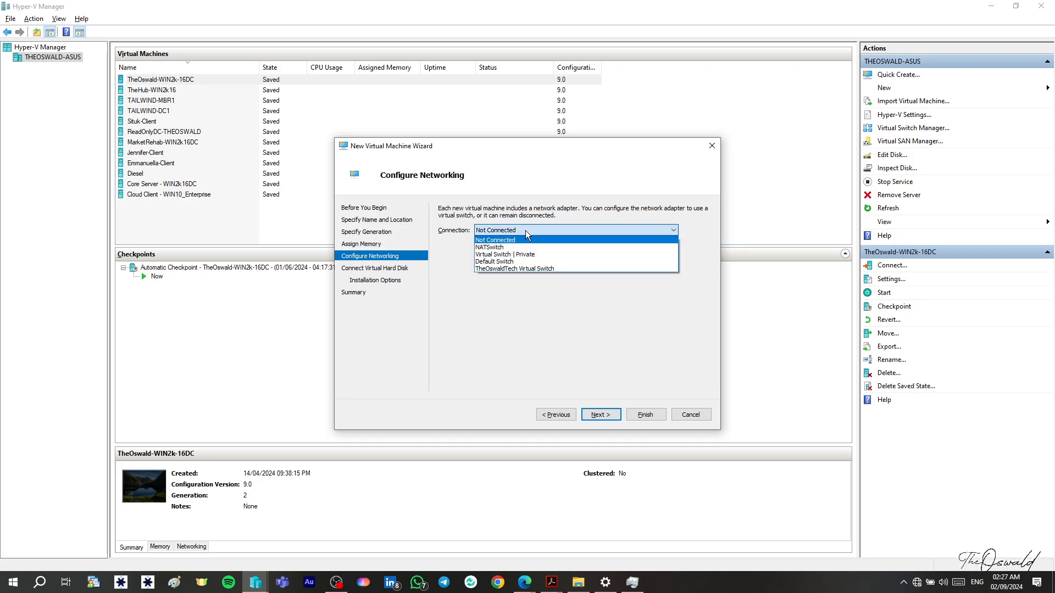
pyautogui.click(513, 268)
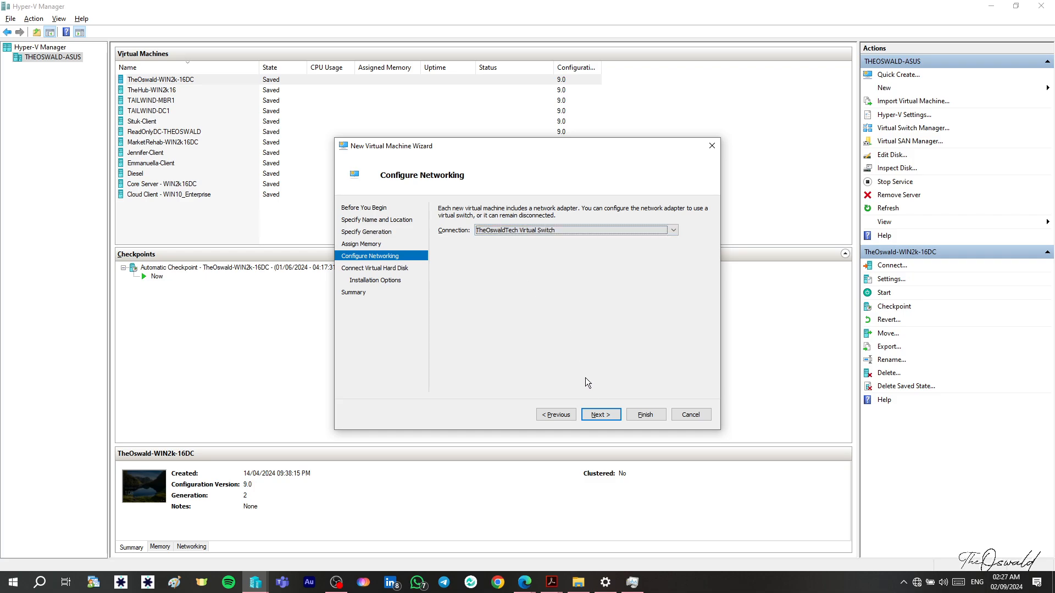
pyautogui.click(598, 416)
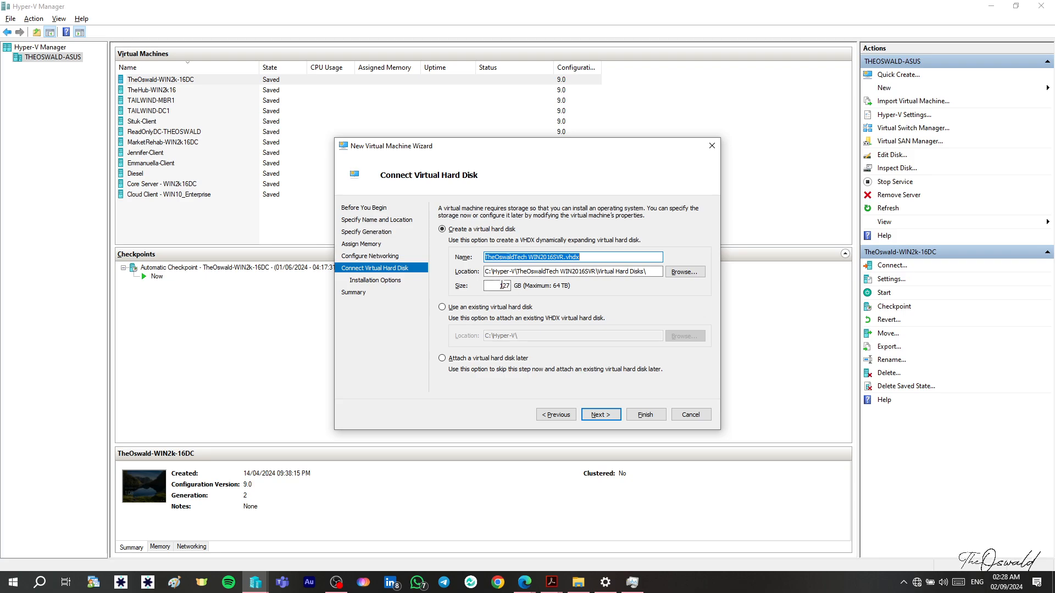
pyautogui.doubleClick(501, 285)
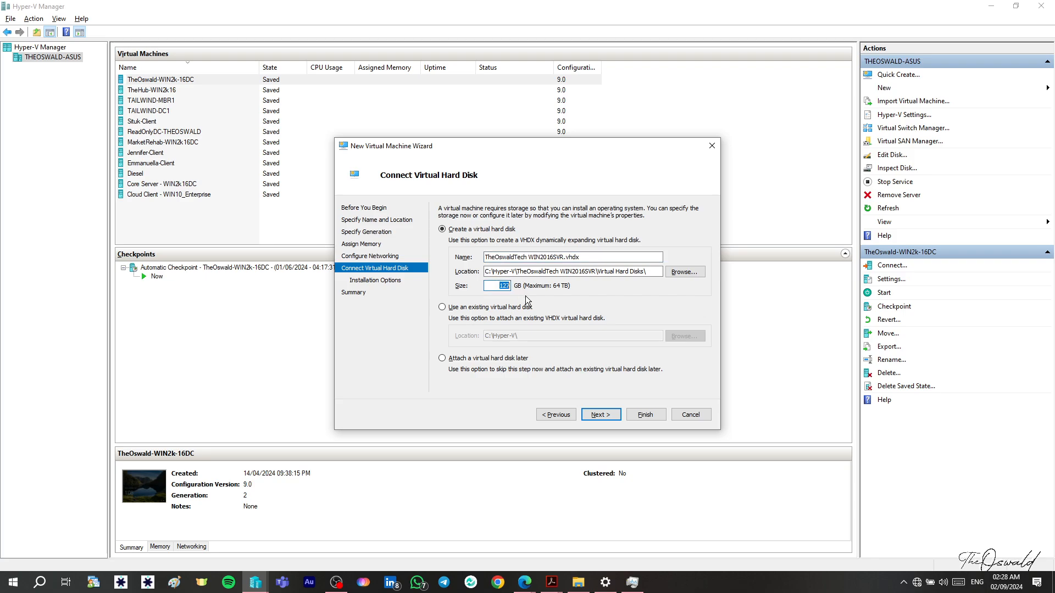
pyautogui.write('30')
pyautogui.click(599, 416)
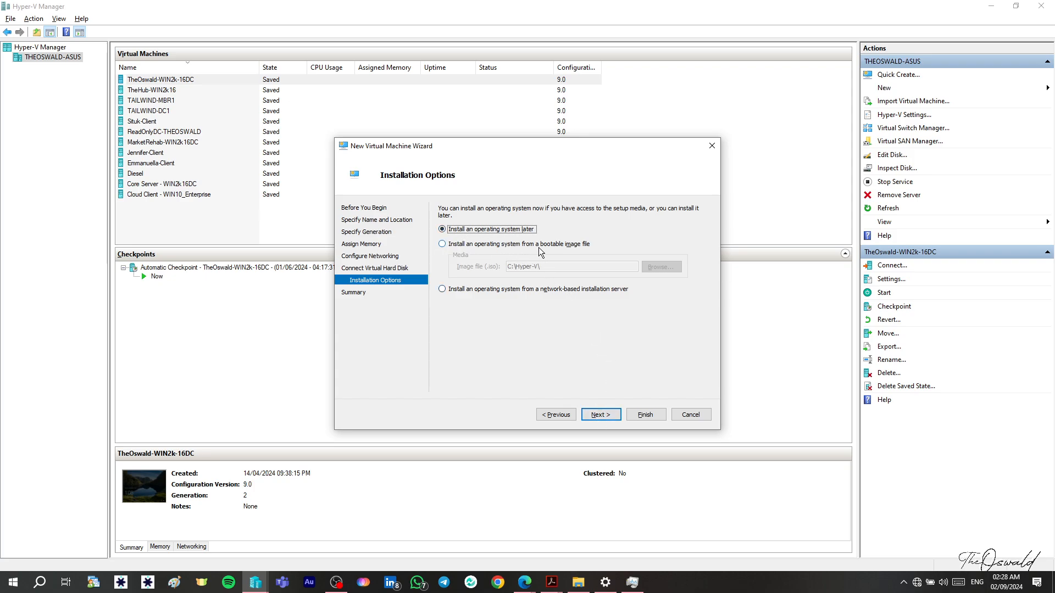
# - Set the operating system to install from the bootable image en_windows_server_2016_updated_feb_2018_x64_dvd_11636692.iso and finish creating the virtual machine
pyautogui.click(443, 245)
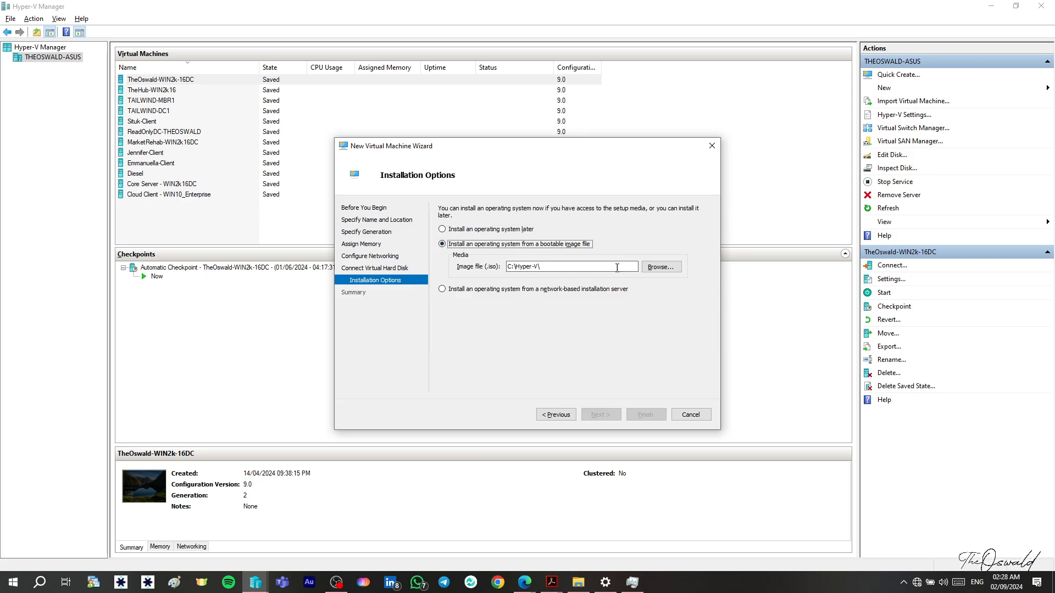
pyautogui.click(657, 270)
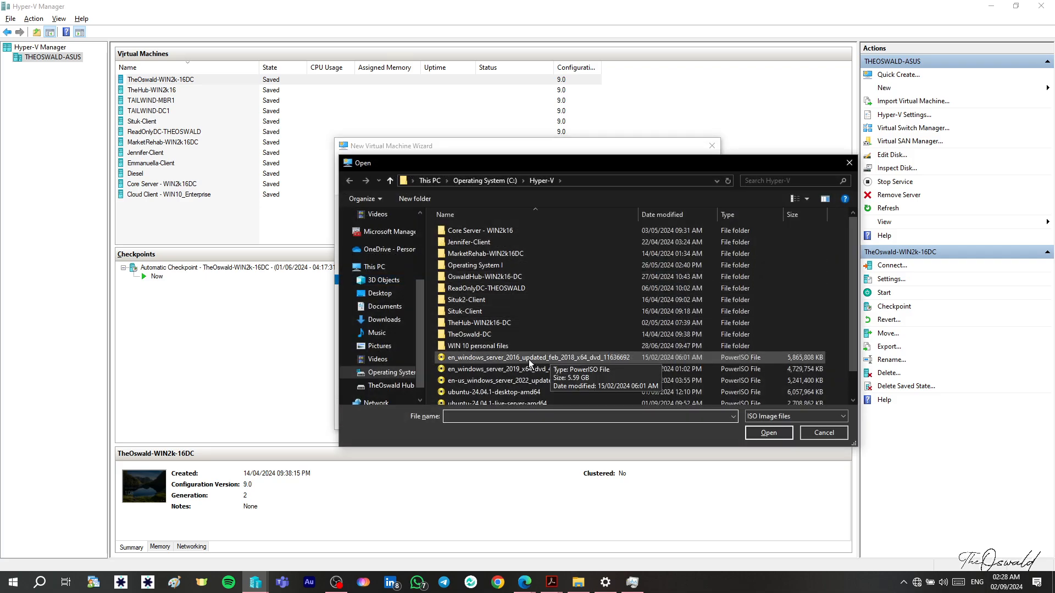
pyautogui.click(515, 360)
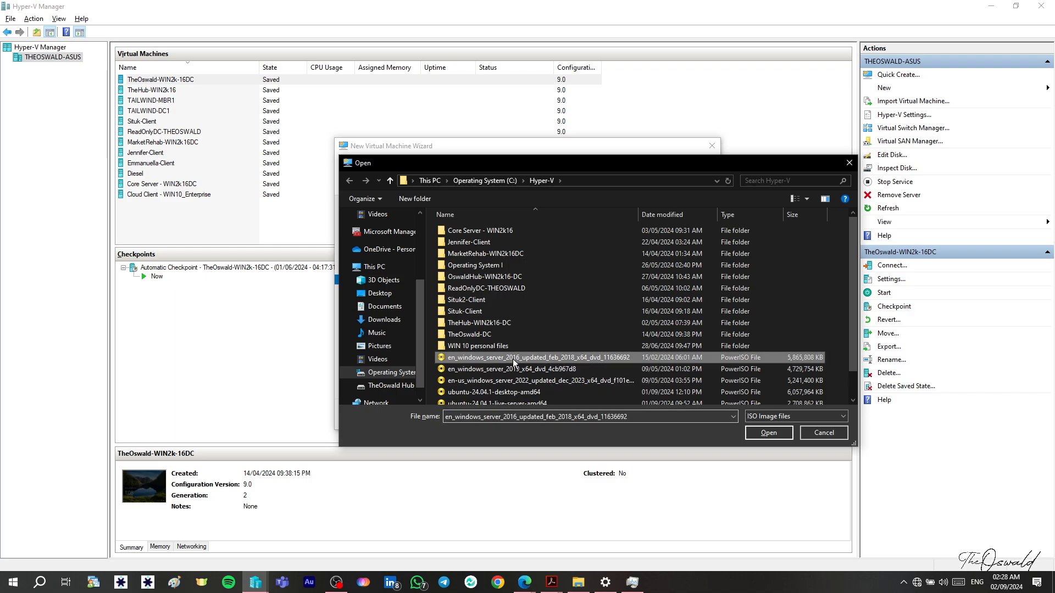
pyautogui.click(758, 435)
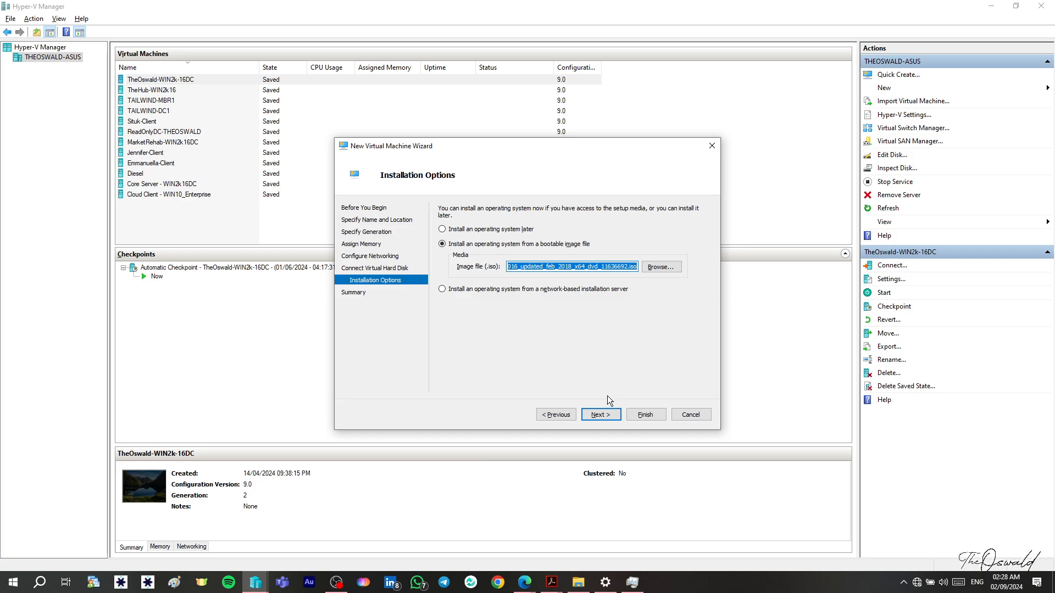
pyautogui.click(608, 414)
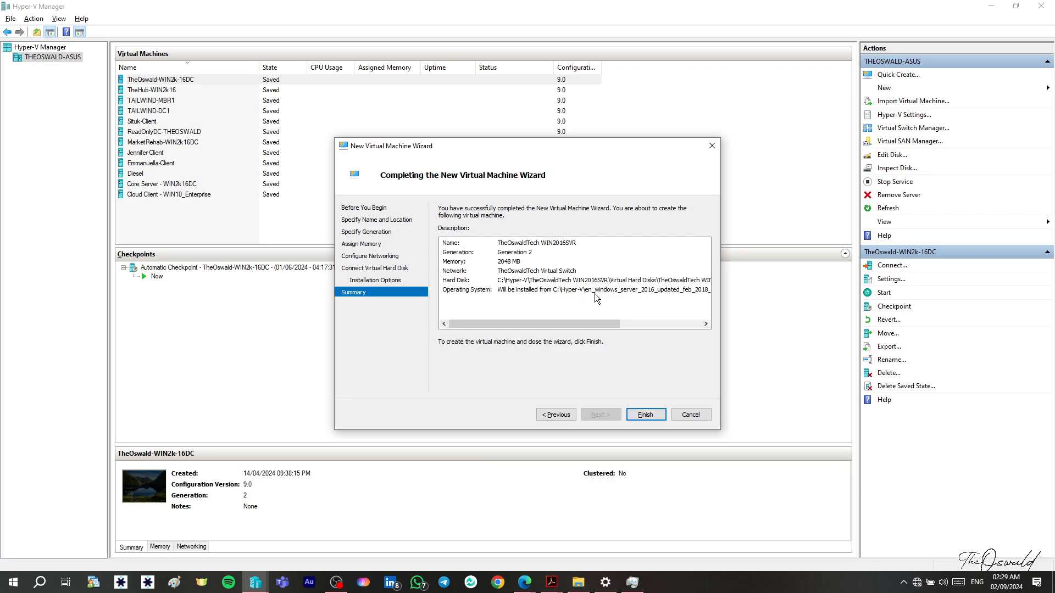
pyautogui.click(642, 414)
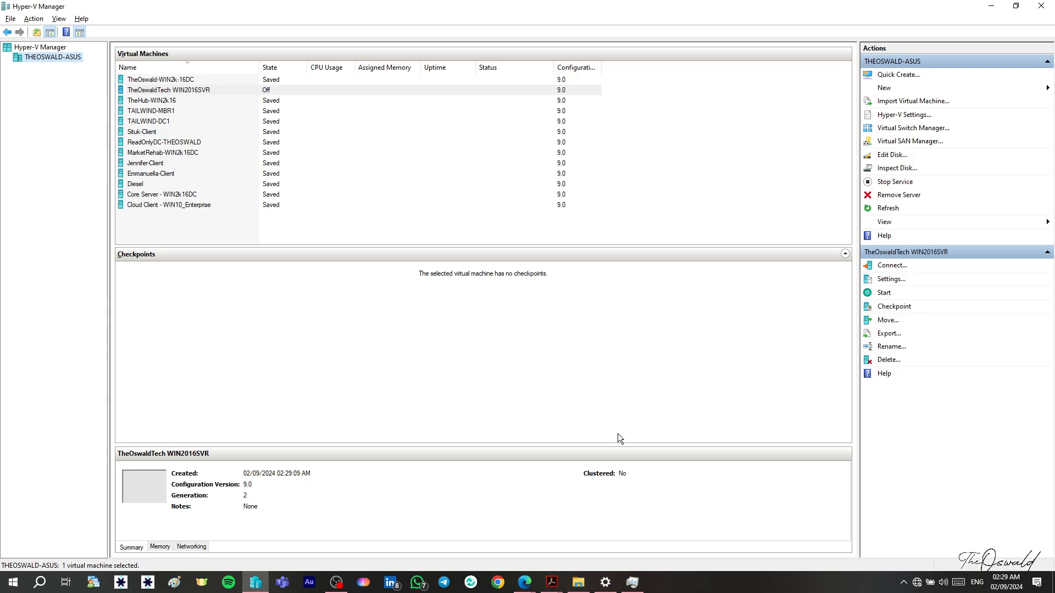
# - Check the host's available memory in Task Manager and free drive space in File Explorer, then return to Hyper-V Manager
pyautogui.click(634, 585)
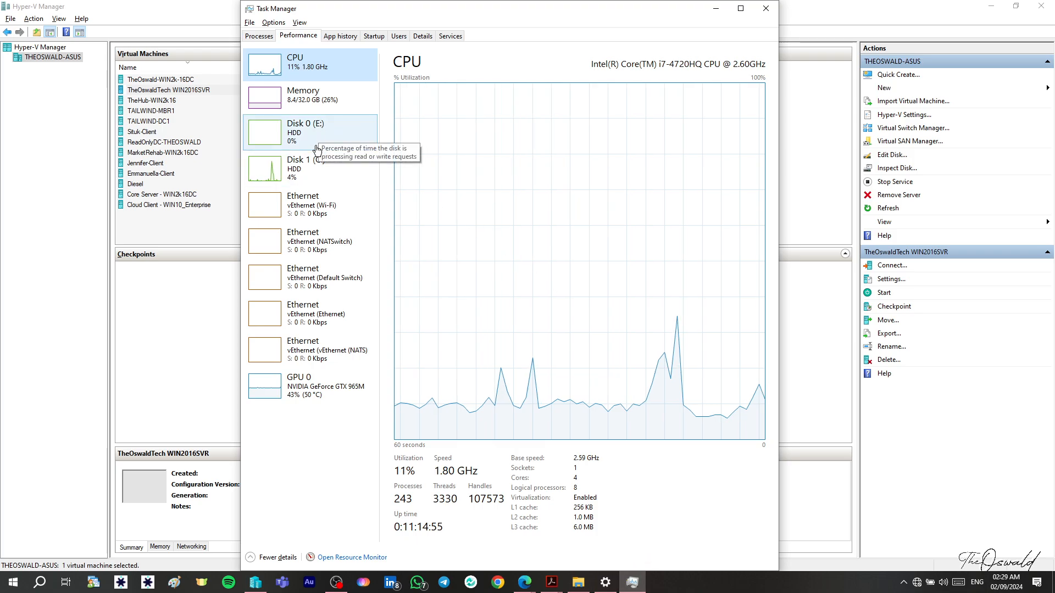
pyautogui.click(316, 105)
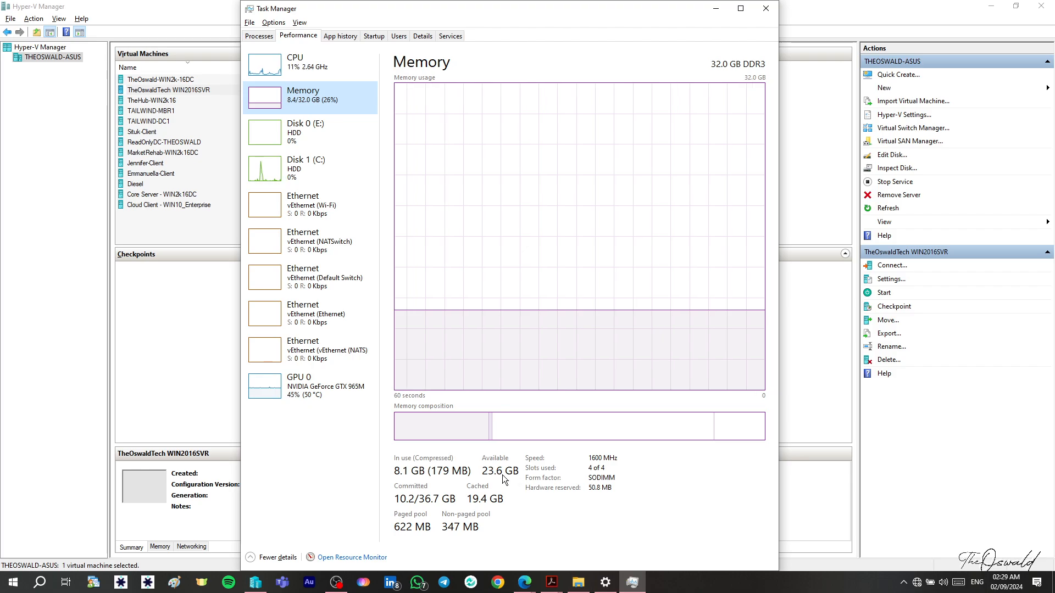
pyautogui.click(587, 585)
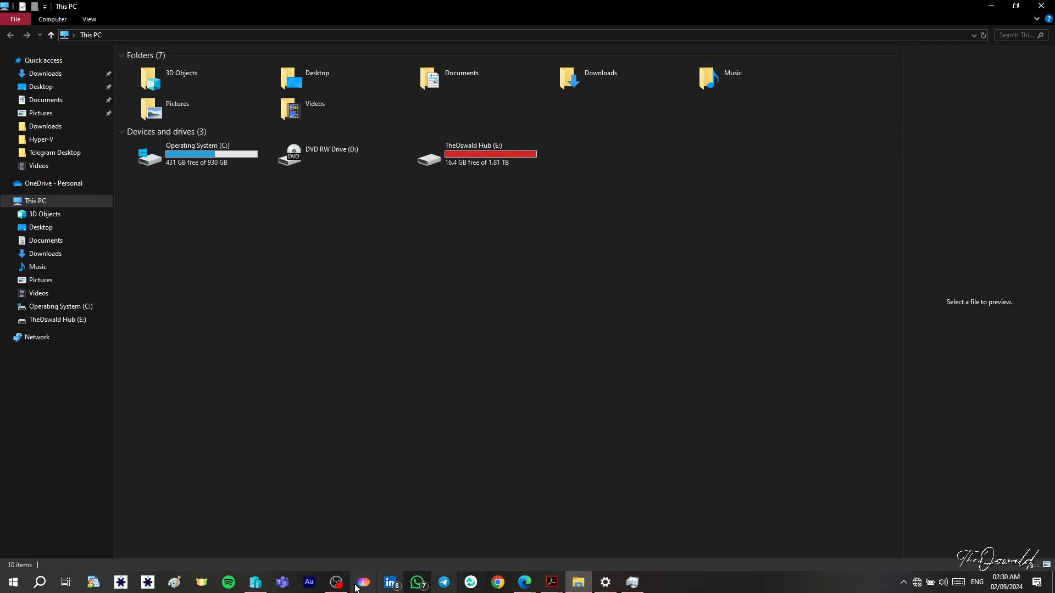
pyautogui.click(257, 583)
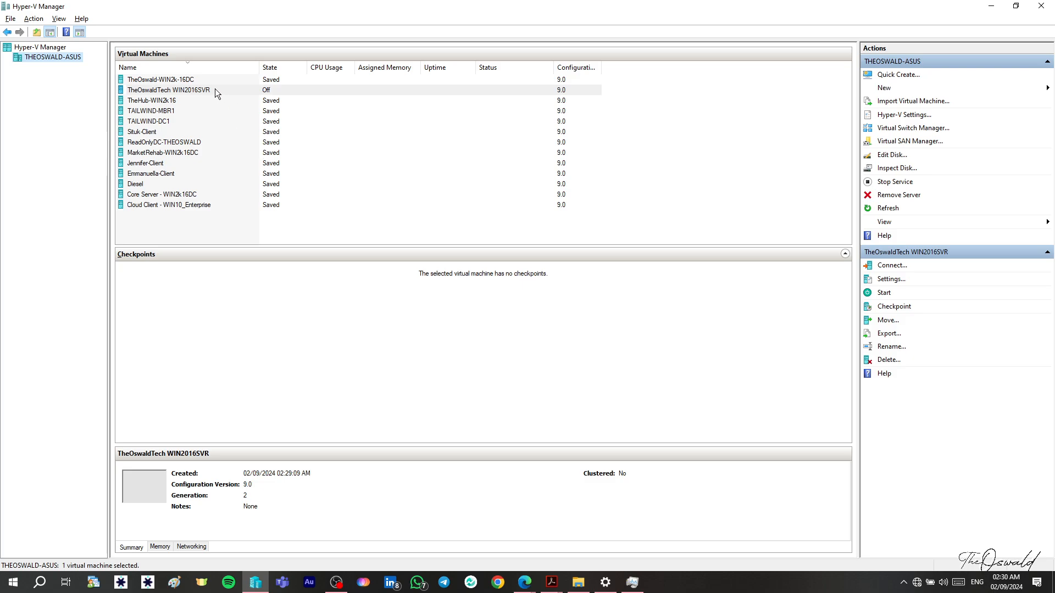
# - Connect to the "TheOswaldTech WIN2016SVR" virtual machine and start it
pyautogui.click(288, 90)
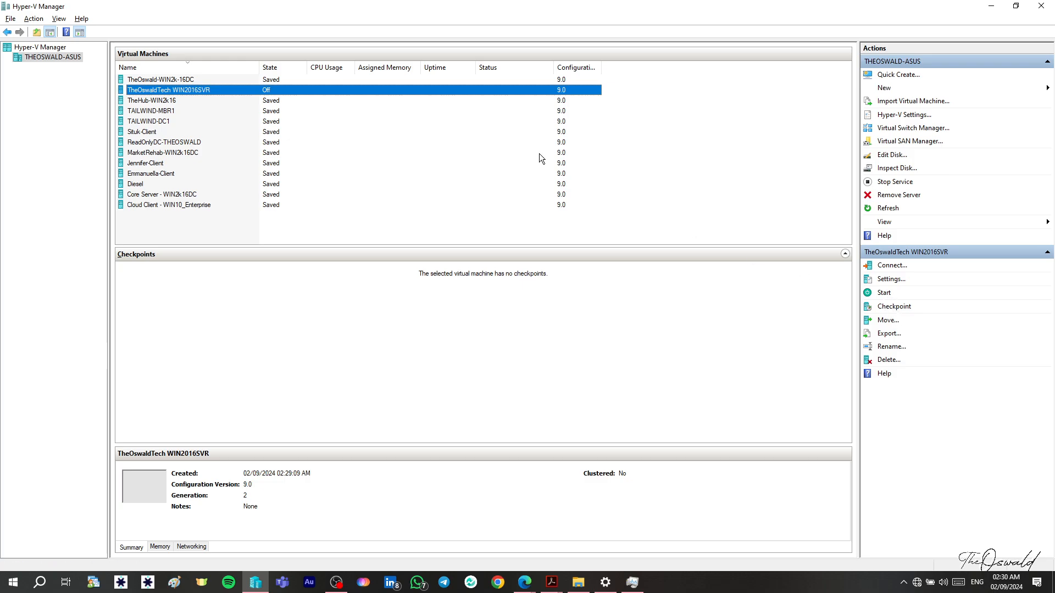
pyautogui.rightClick(295, 88)
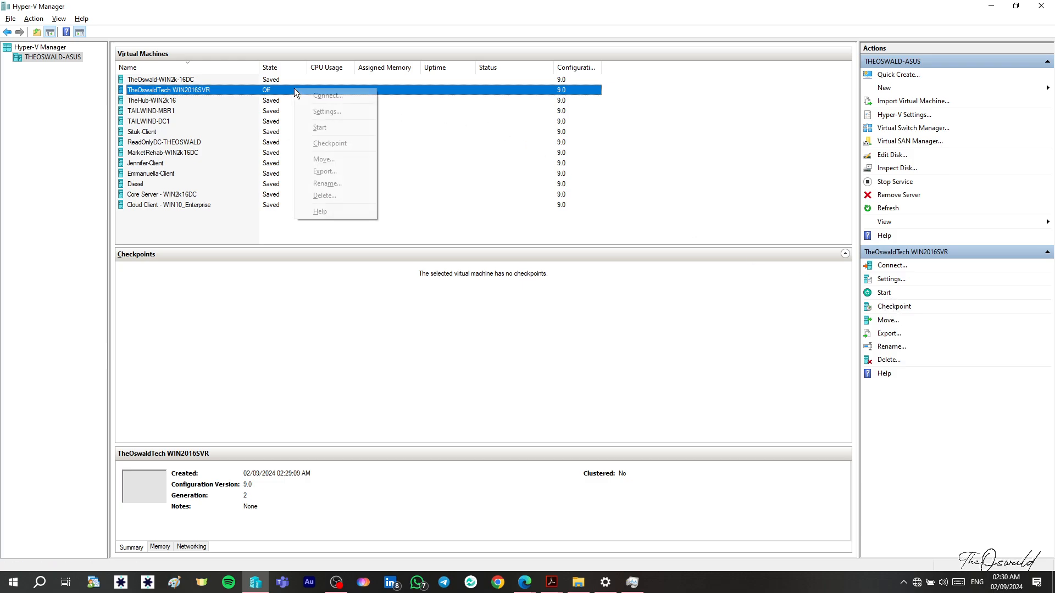
pyautogui.click(326, 97)
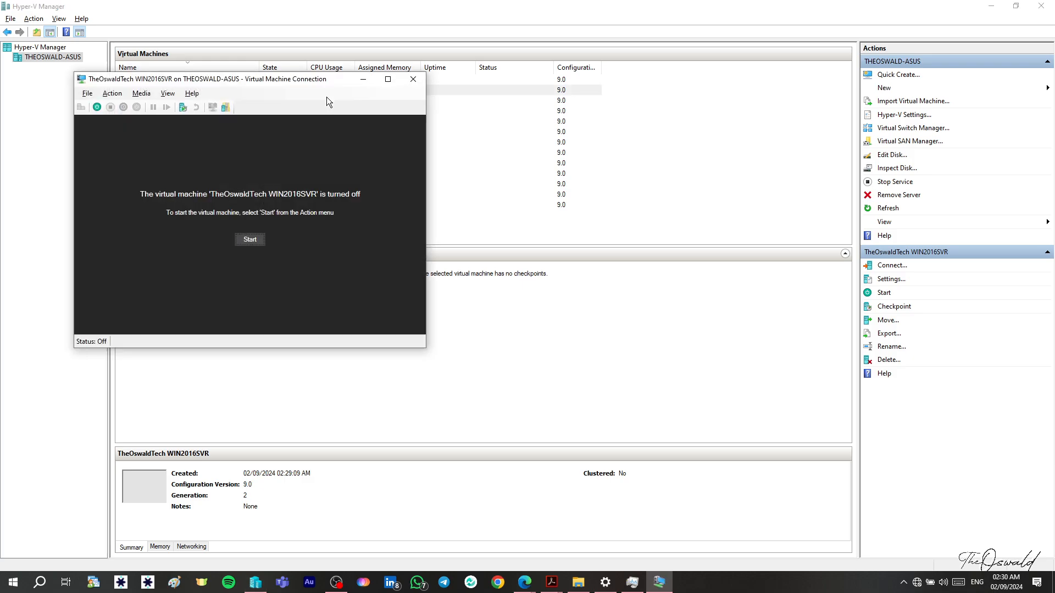
pyautogui.click(256, 240)
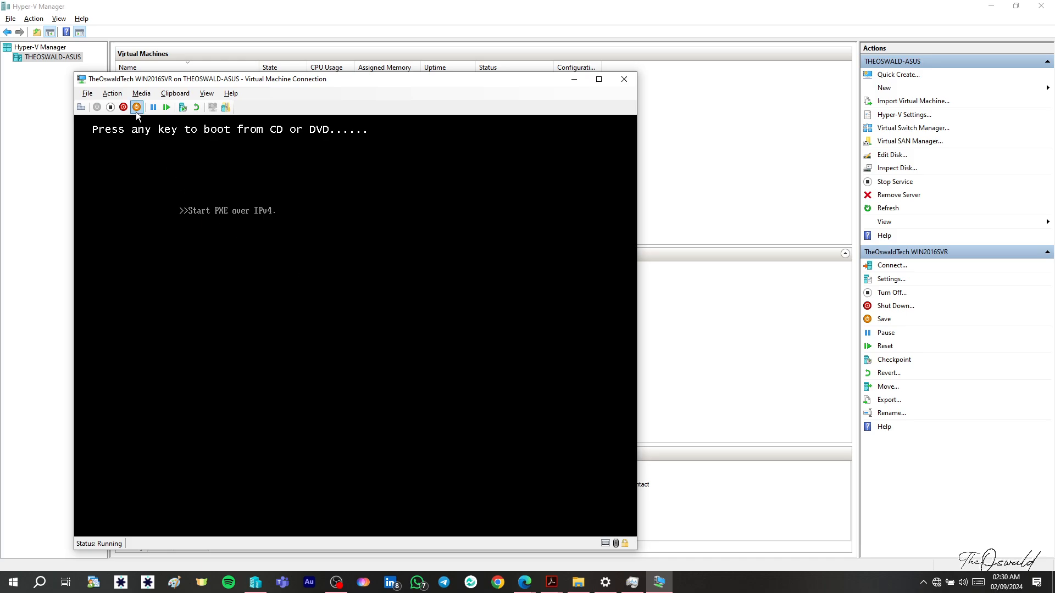
# - Send the Ctrl+Alt+Delete command to the running virtual machine to retry booting from the installation media
pyautogui.click(118, 92)
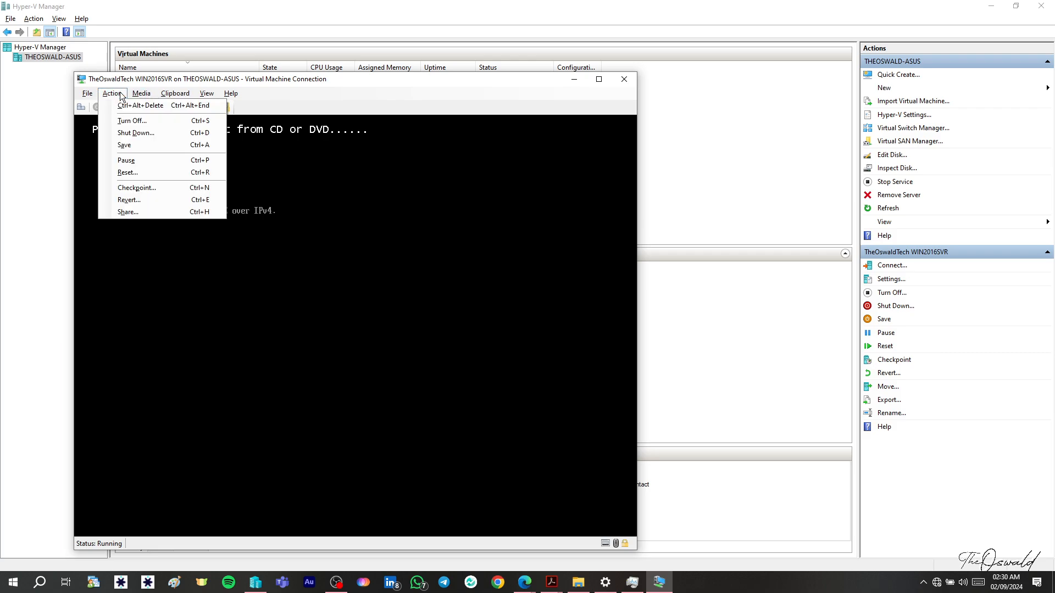
pyautogui.click(146, 107)
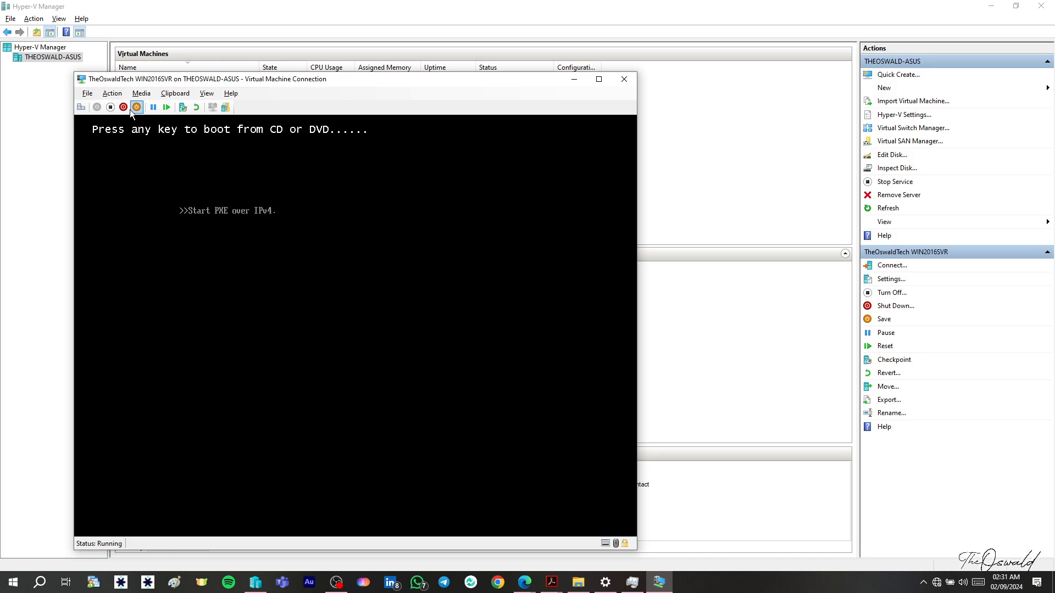
# - Send Ctrl+Alt+Delete to reboot the virtual machine from the installation media and start the Windows Server 2016 installation with the default language settings
pyautogui.click(111, 94)
pyautogui.click(122, 105)
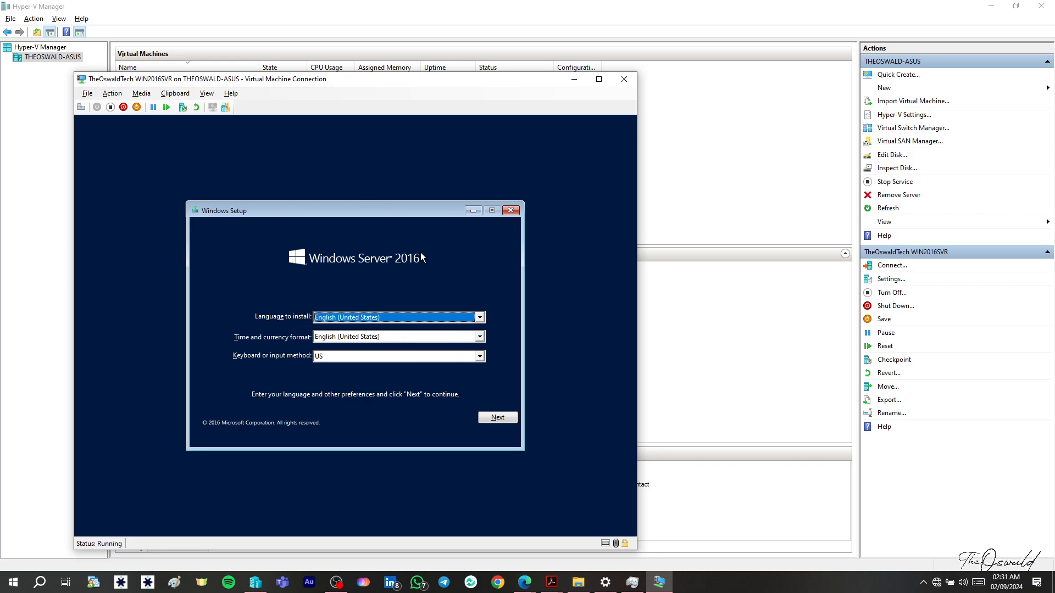
pyautogui.click(497, 419)
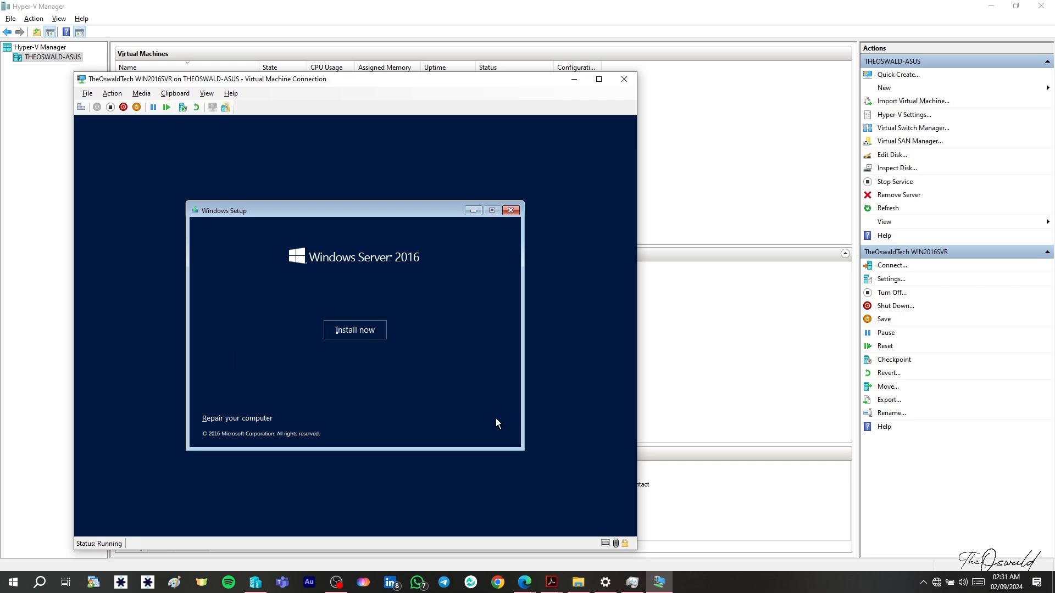
pyautogui.click(364, 339)
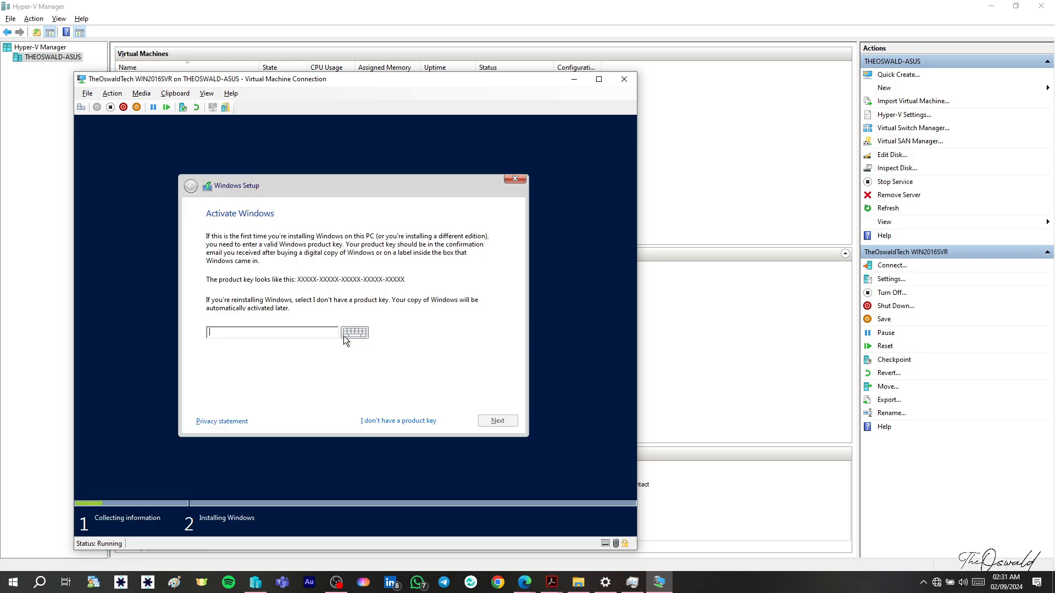
# - Skip the product key and choose Windows Server 2016 Datacenter (Desktop Experience) as the operating system to install
pyautogui.click(400, 421)
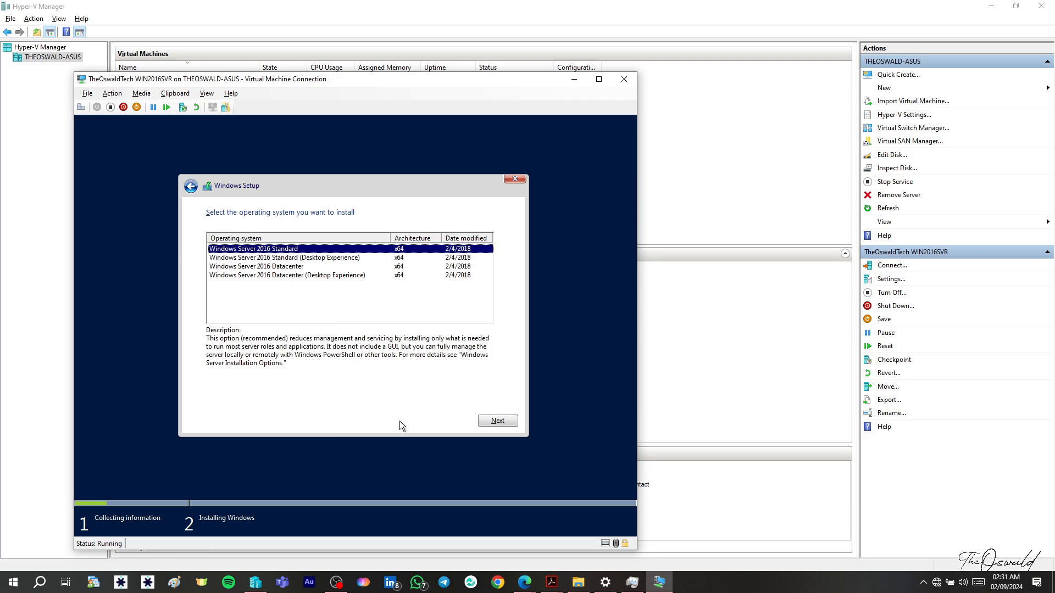
pyautogui.click(287, 258)
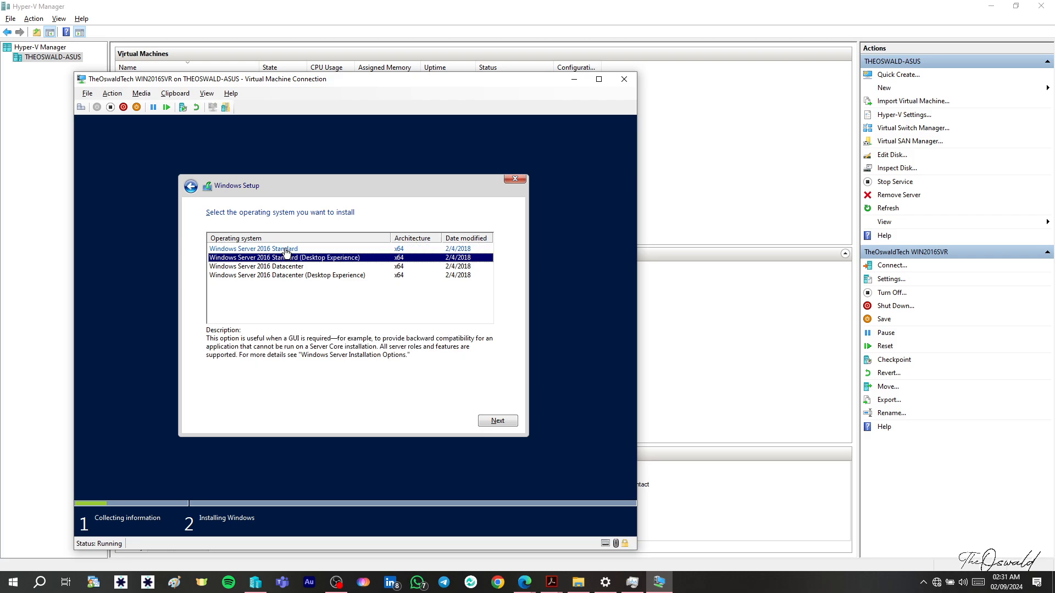
pyautogui.click(286, 249)
pyautogui.click(286, 258)
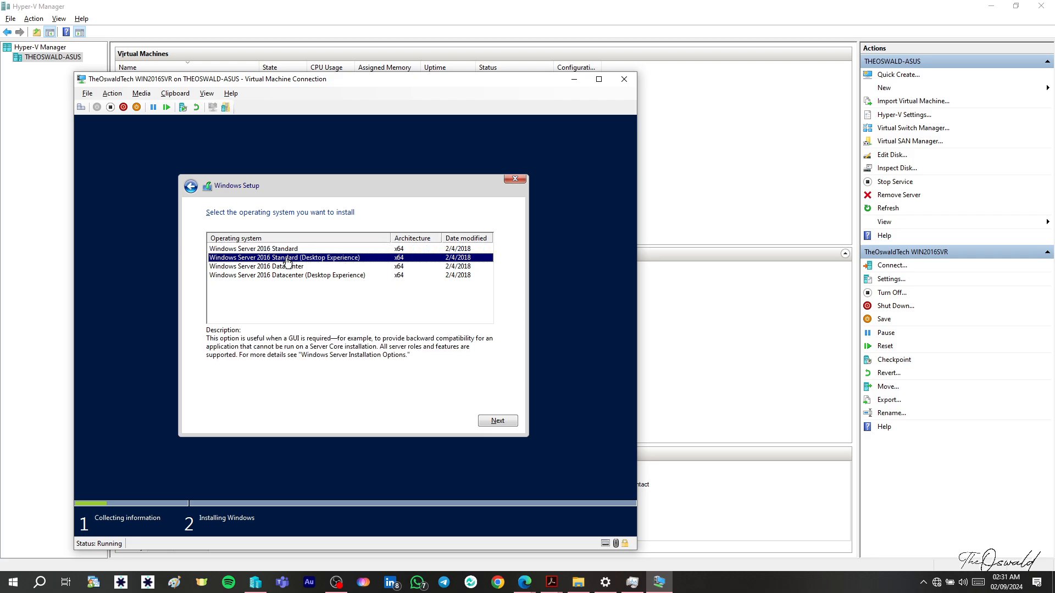
pyautogui.click(288, 267)
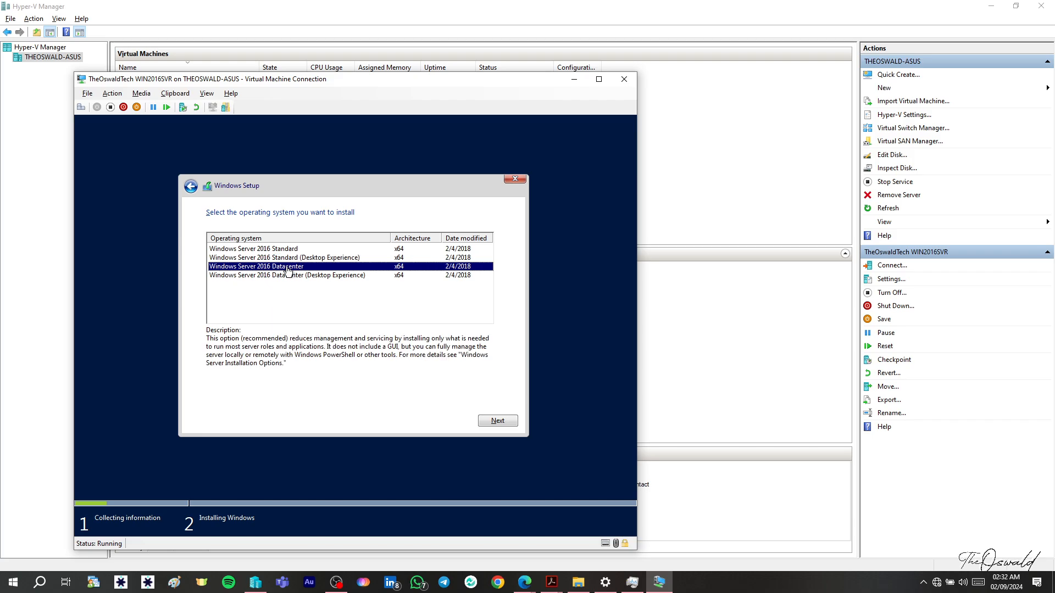
pyautogui.click(288, 276)
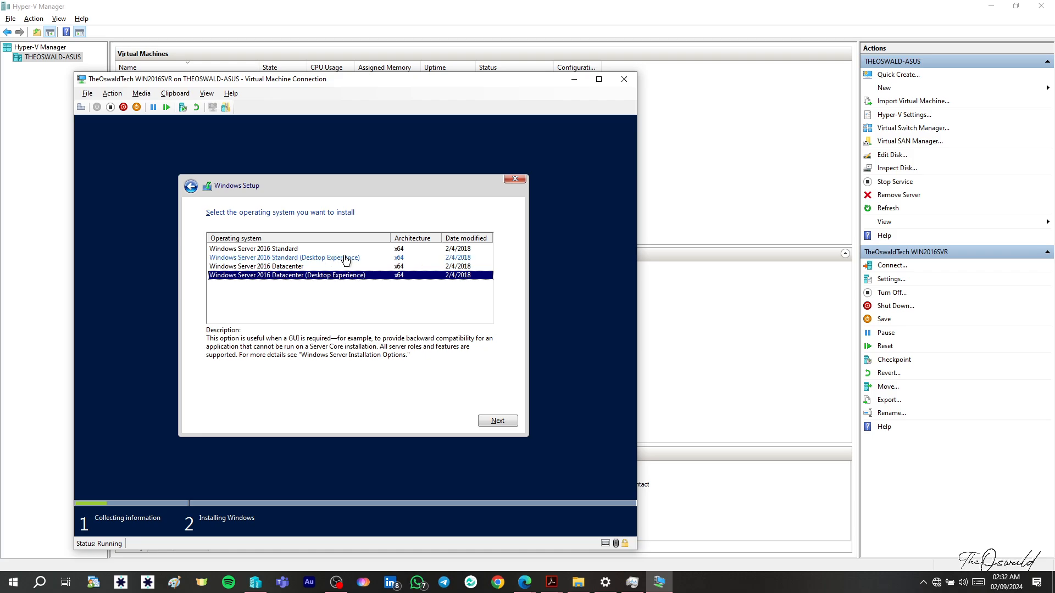
pyautogui.click(288, 250)
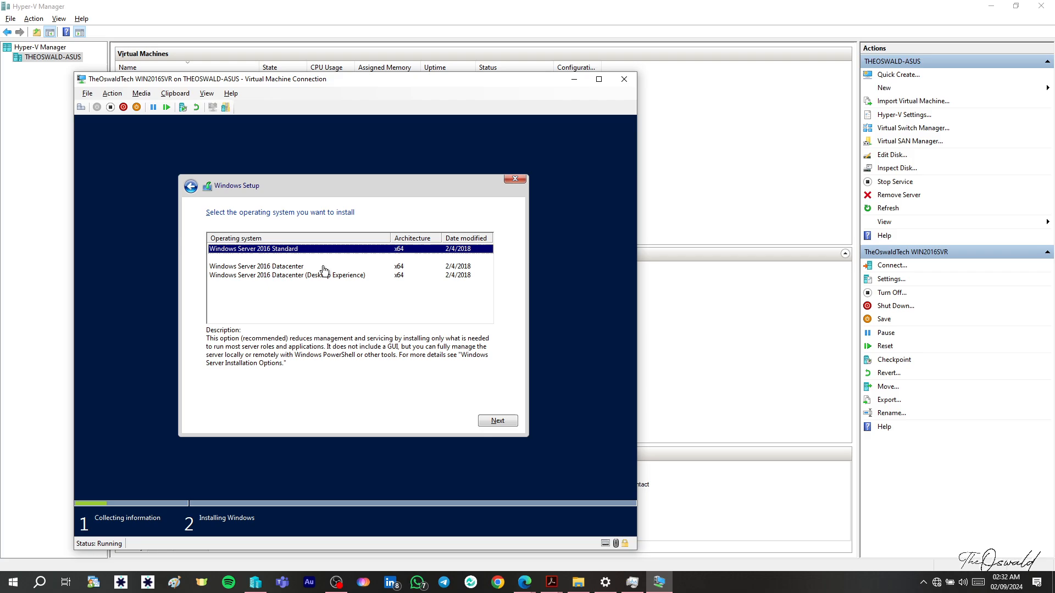
pyautogui.click(314, 277)
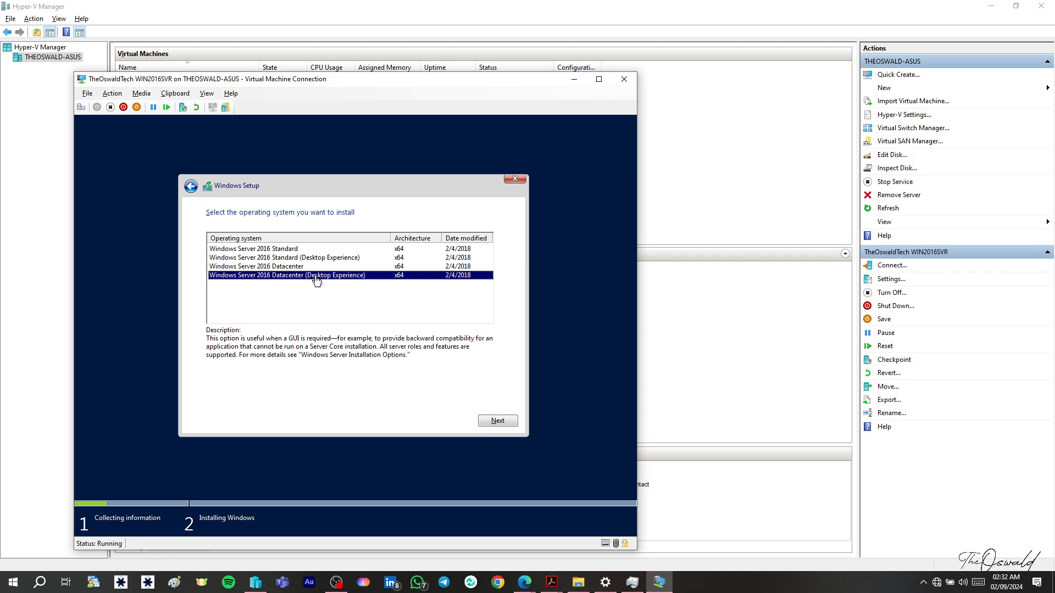
pyautogui.click(492, 424)
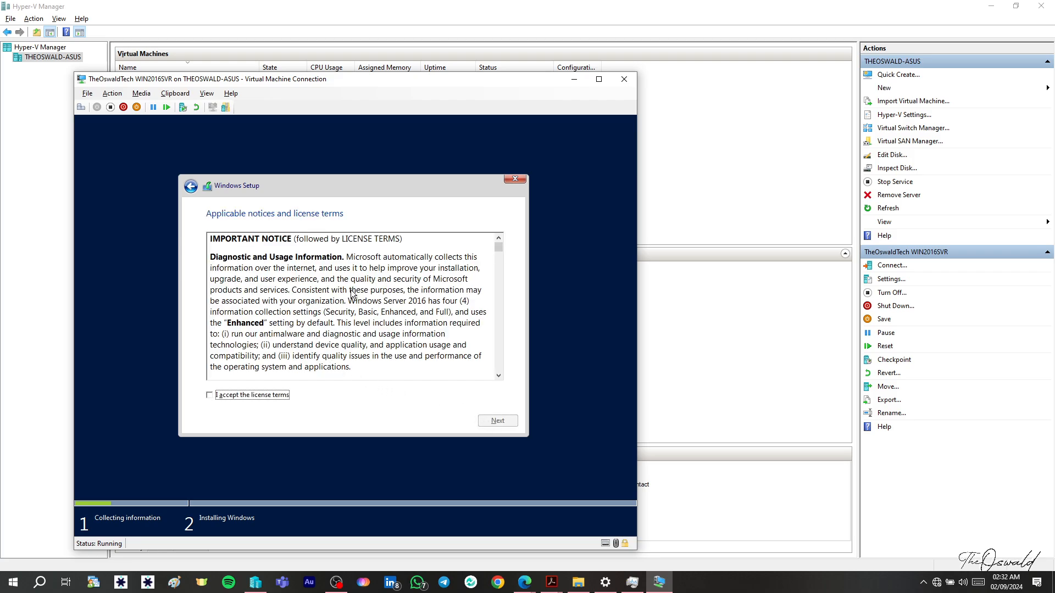
# - Accept the license terms and start a custom, Windows-only installation on Drive 0 Unallocated Space
pyautogui.scroll(-3, 352, 295)
pyautogui.scroll(-10, 353, 294)
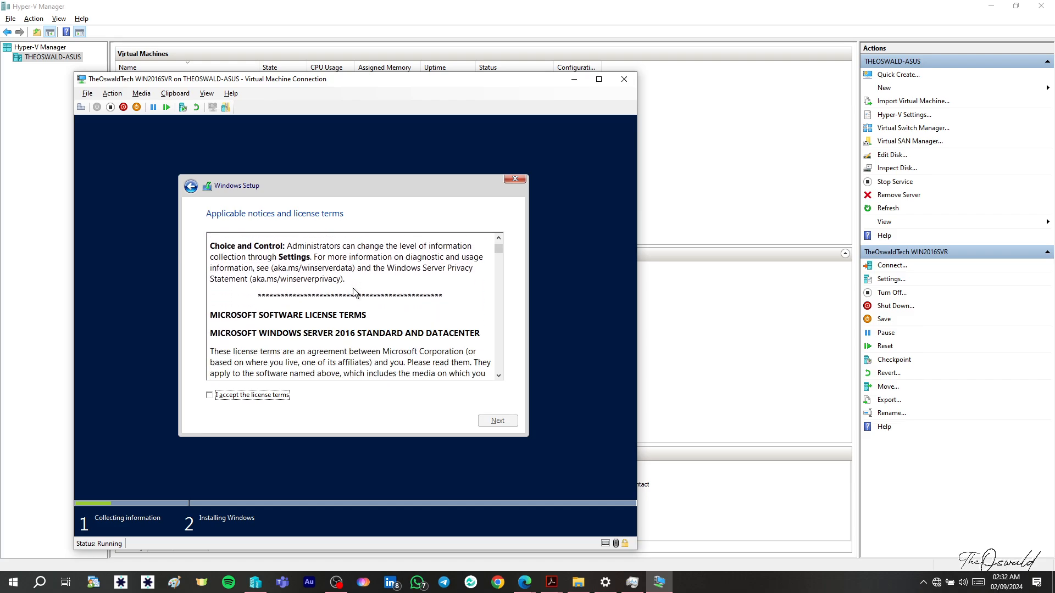
pyautogui.scroll(-10, 354, 294)
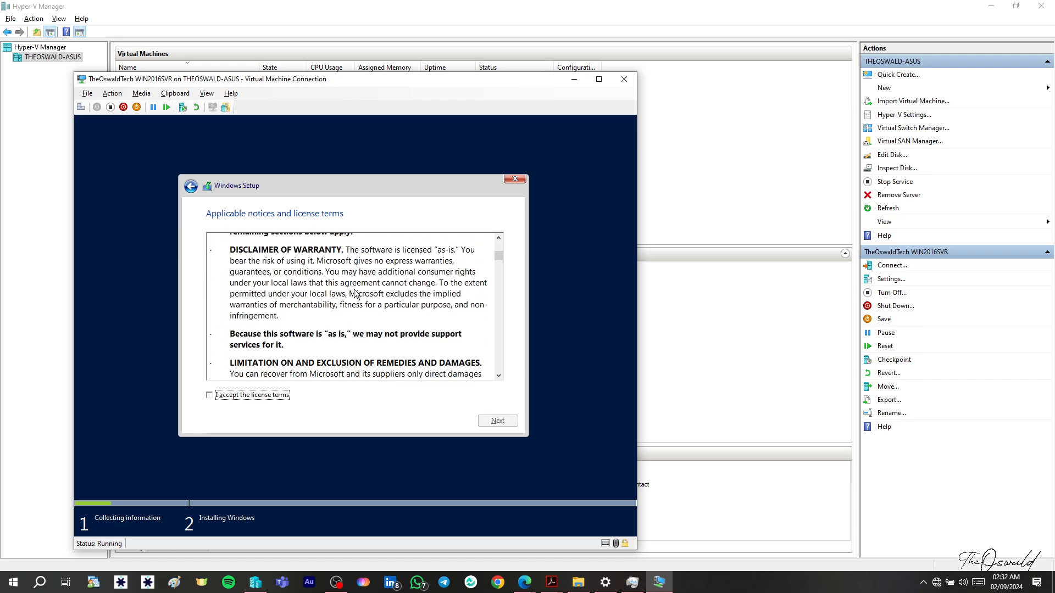
pyautogui.scroll(3, 354, 295)
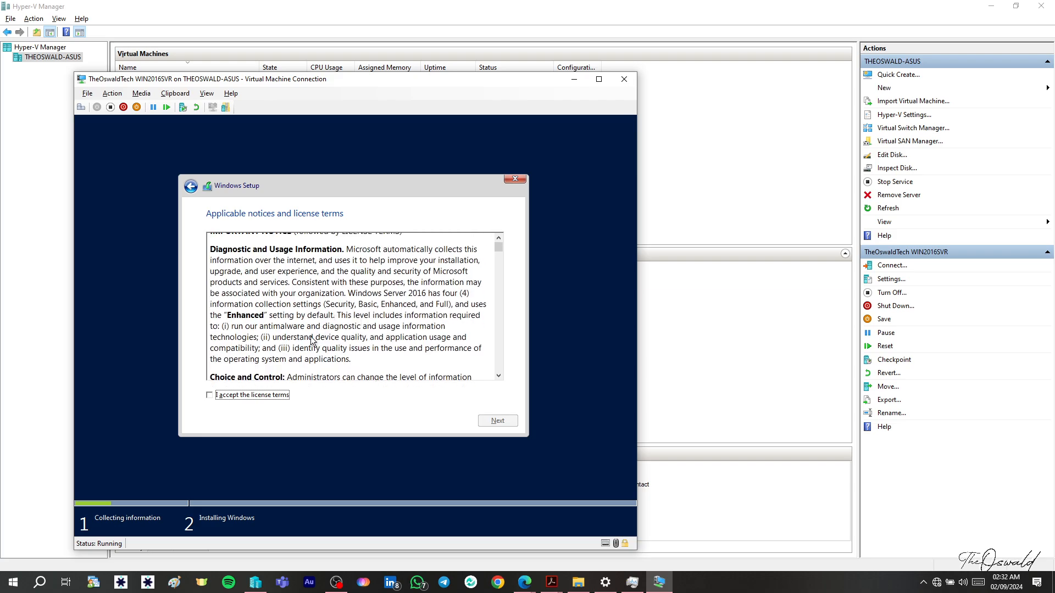
pyautogui.click(209, 396)
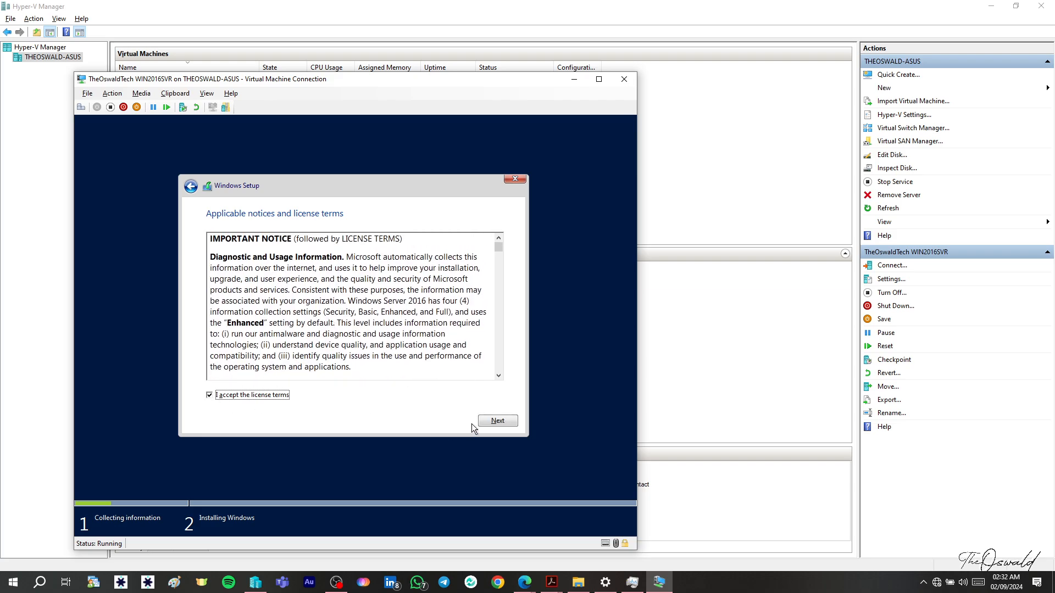
pyautogui.click(490, 422)
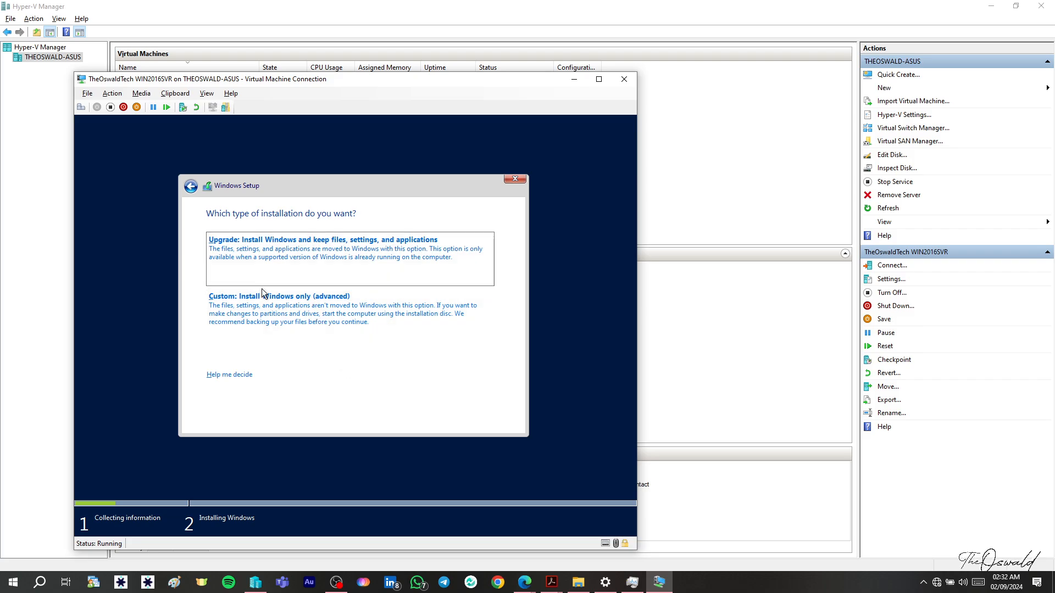
pyautogui.click(292, 337)
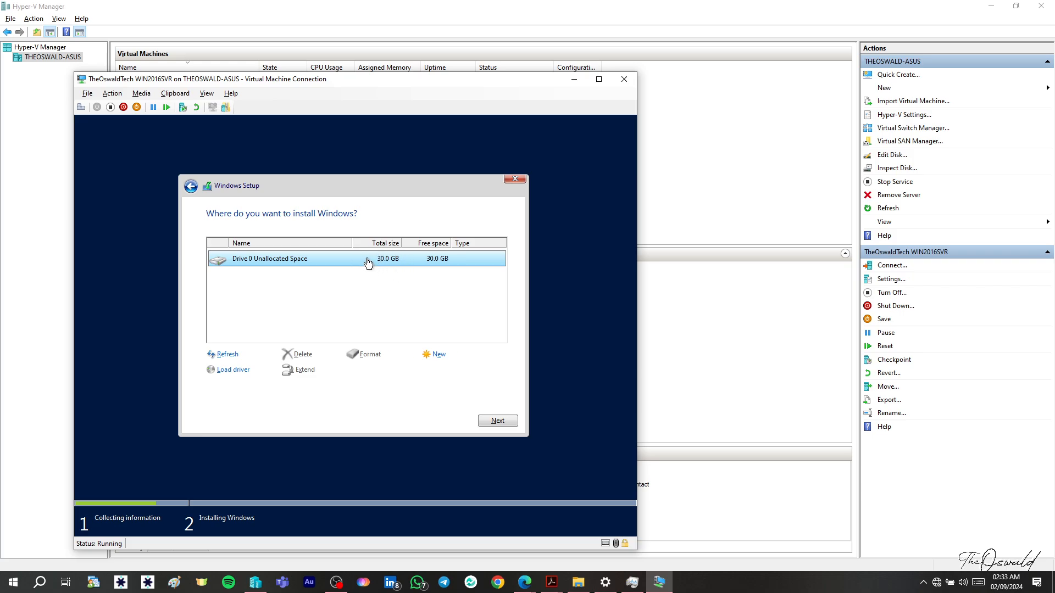
pyautogui.click(496, 421)
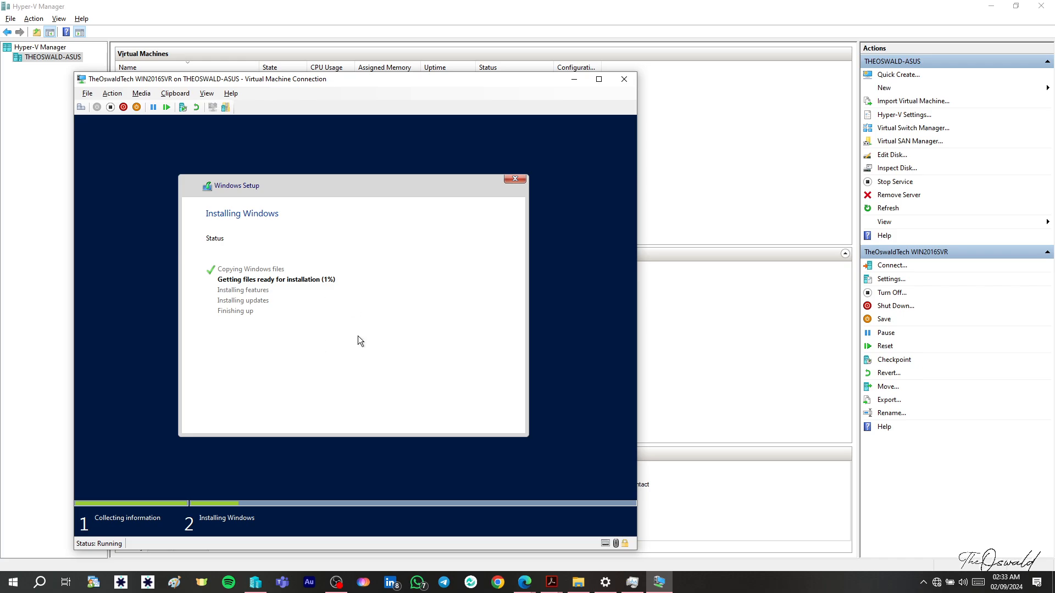
# - Review the hardware and management settings of the TheOswaldTech WIN2016SVR virtual machine, then return to its connection window
pyautogui.click(891, 279)
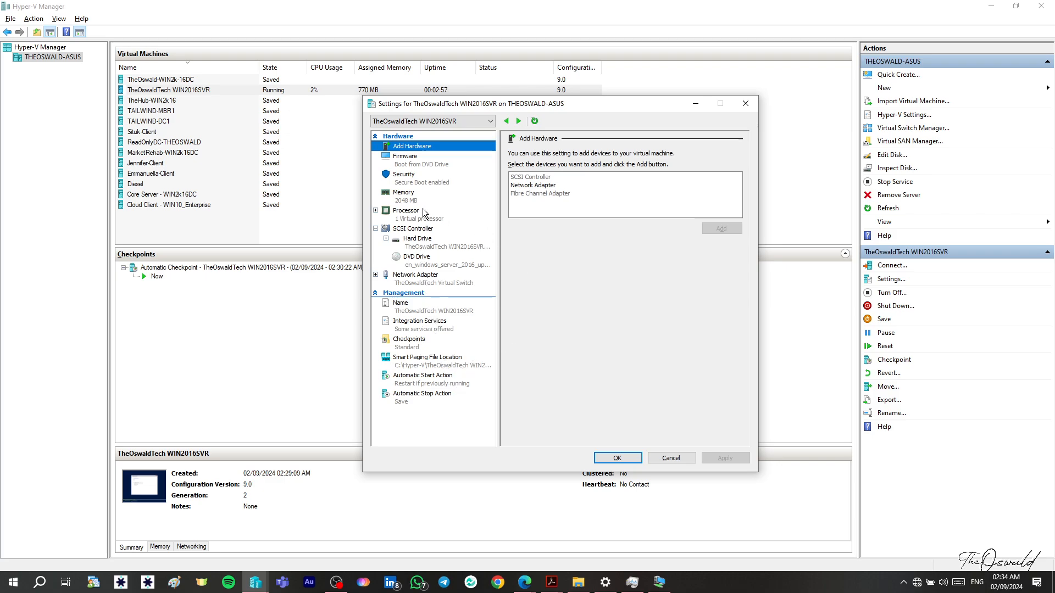
pyautogui.click(616, 457)
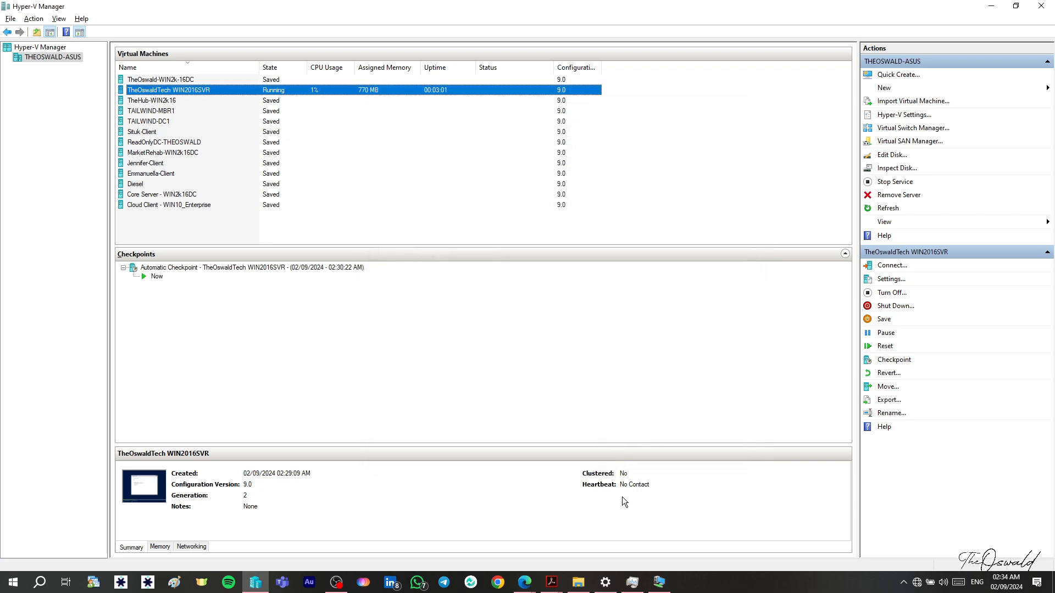
pyautogui.moveTo(656, 585)
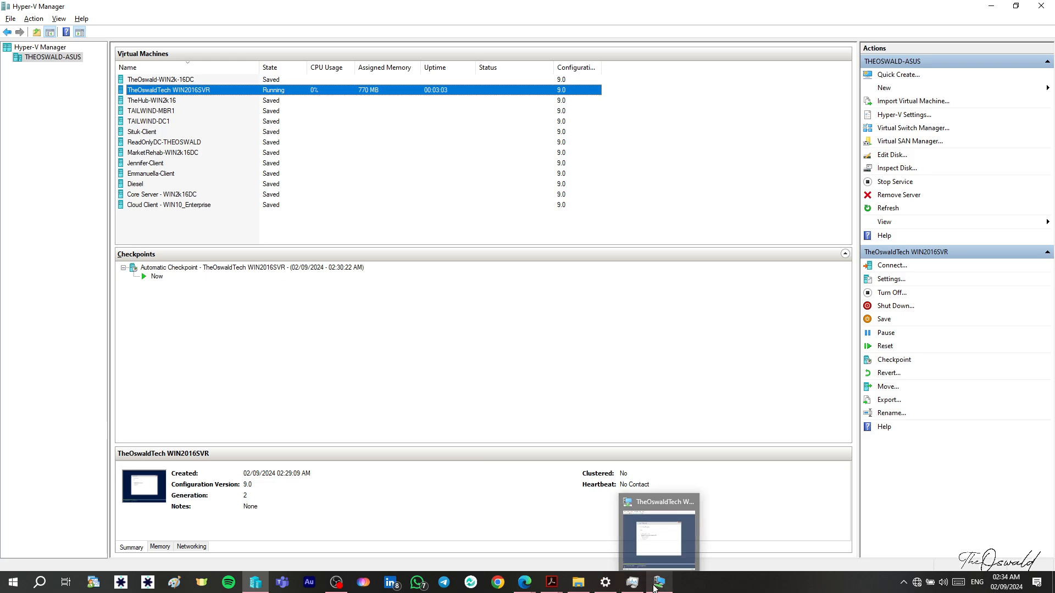
pyautogui.click(650, 551)
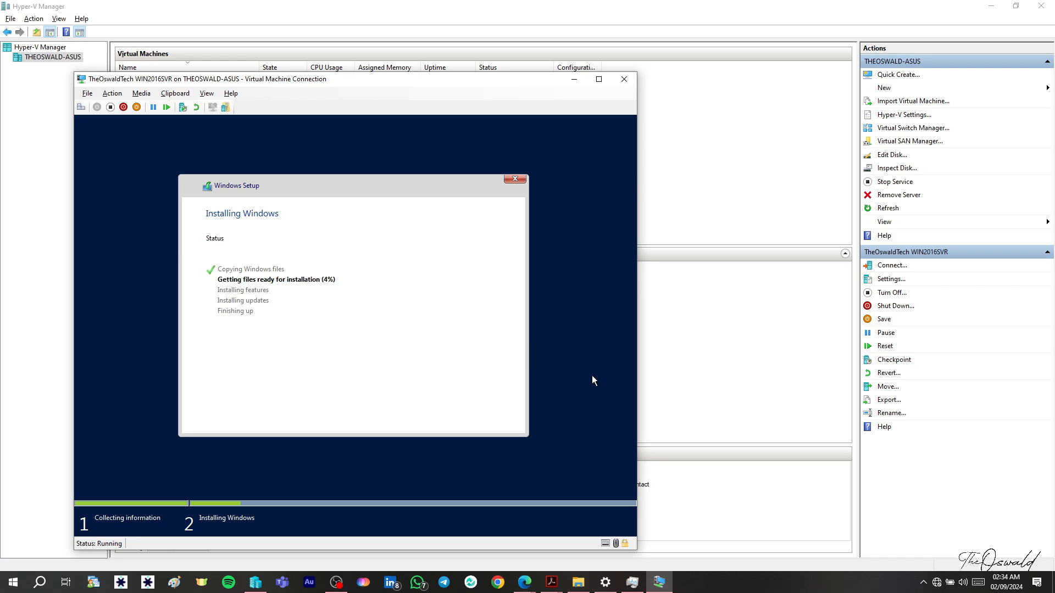
# - Restore the Hyper-V Manager window to a smaller size and minimize the Settings window behind it
pyautogui.click(723, 375)
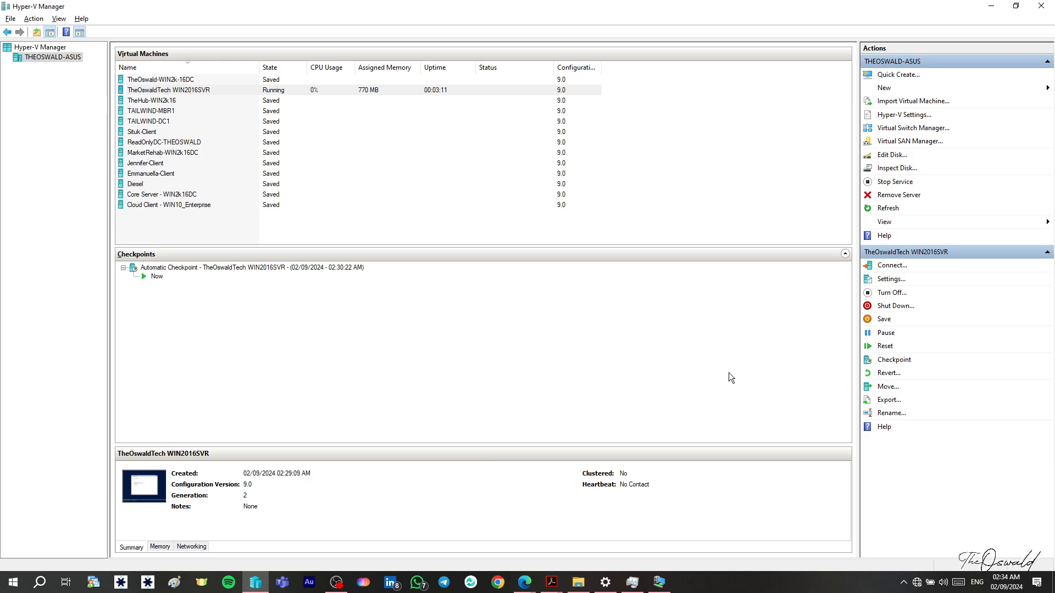
pyautogui.click(1010, 8)
pyautogui.click(992, 7)
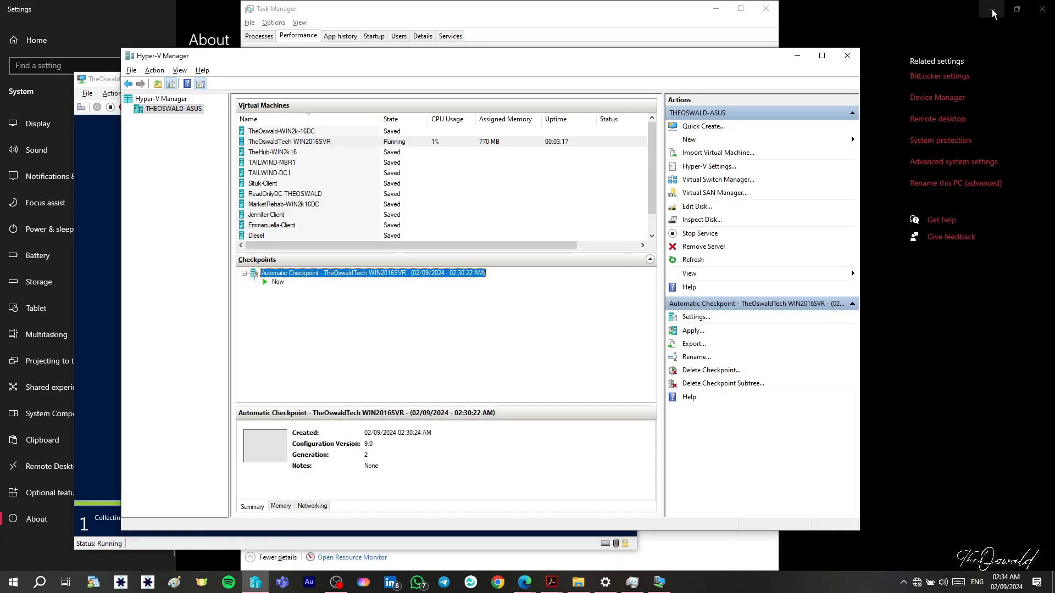
pyautogui.click(991, 7)
pyautogui.click(990, 31)
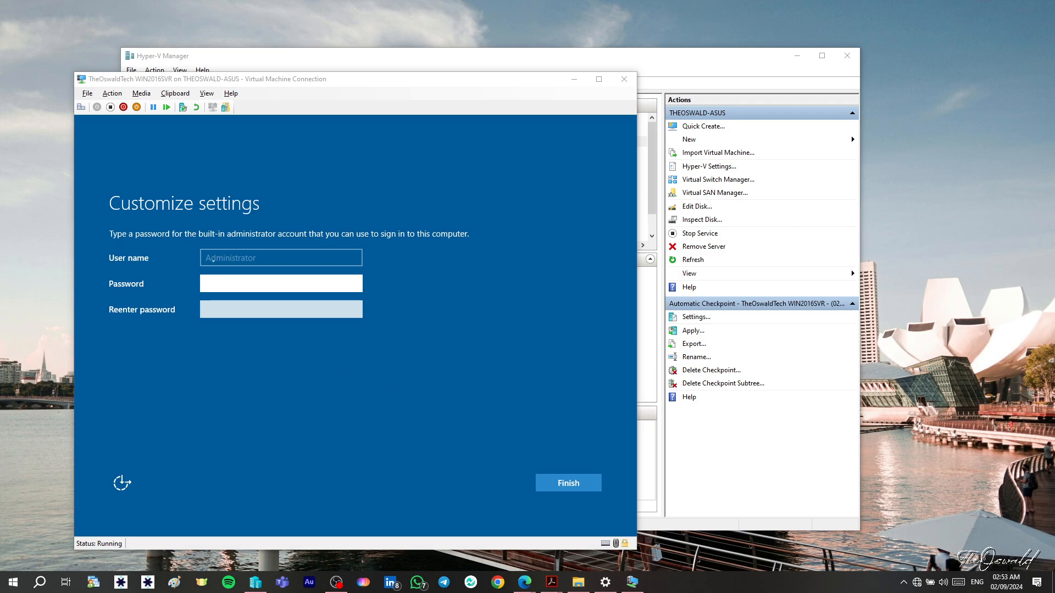
# - Enter and re-enter the password for the built-in Administrator account and finish the Windows setup
pyautogui.click(229, 285)
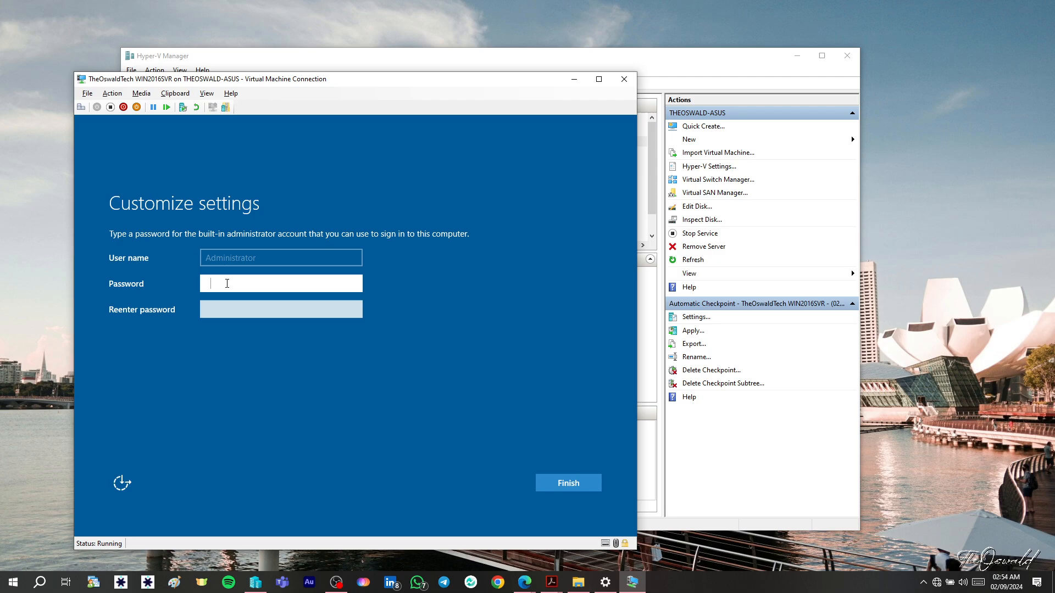
pyautogui.write('••••••••••')
pyautogui.press('Tab')
pyautogui.write('•••••••••')
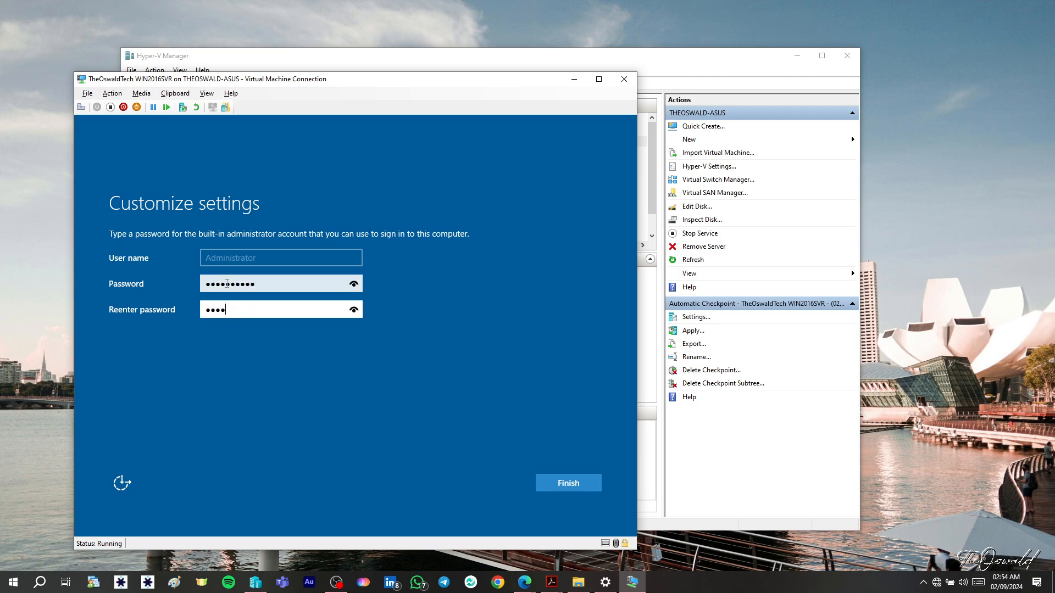
pyautogui.write('•')
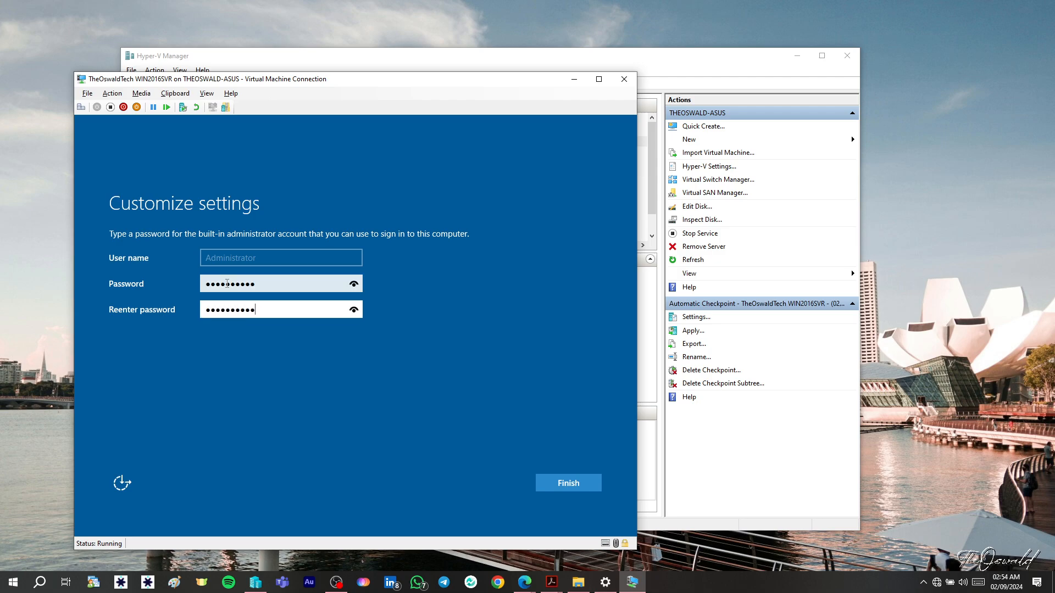
pyautogui.click(568, 483)
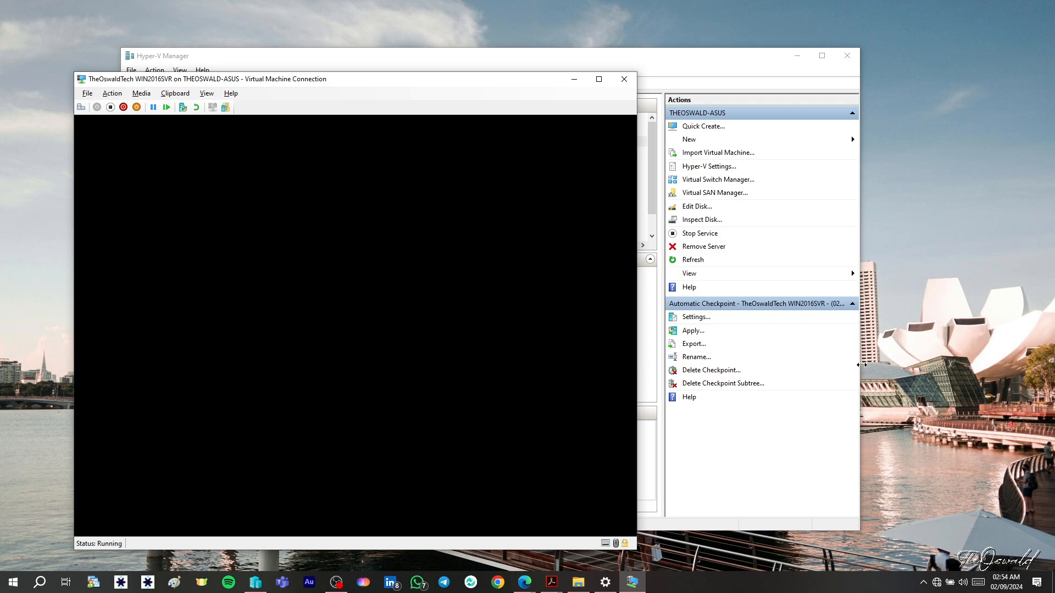
# - Connect to the virtual machine with a 1366 by 768 pixel display and reposition its window fully on the desktop
pyautogui.click(911, 386)
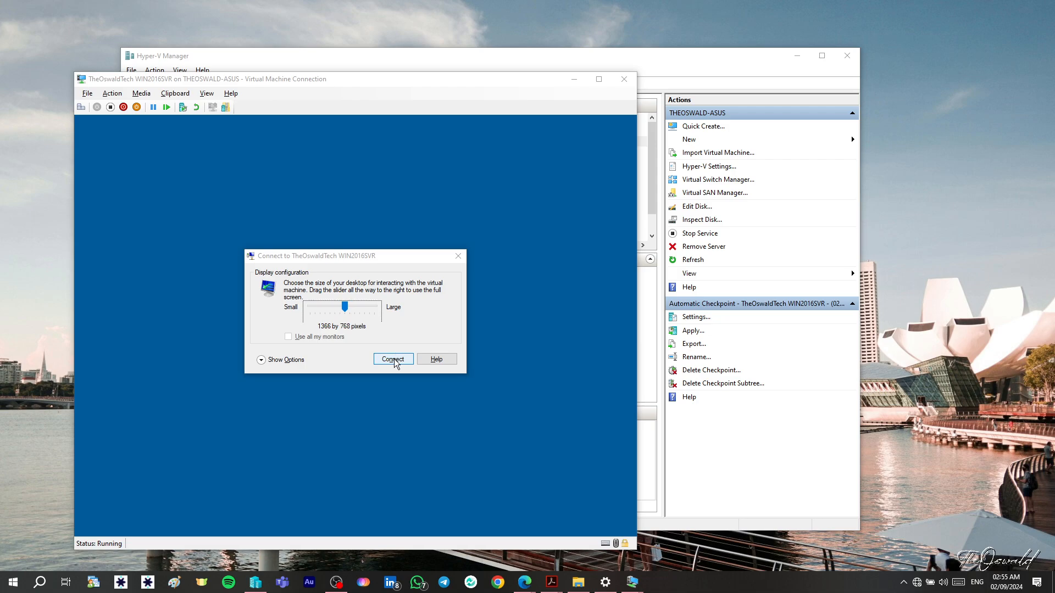
pyautogui.click(393, 360)
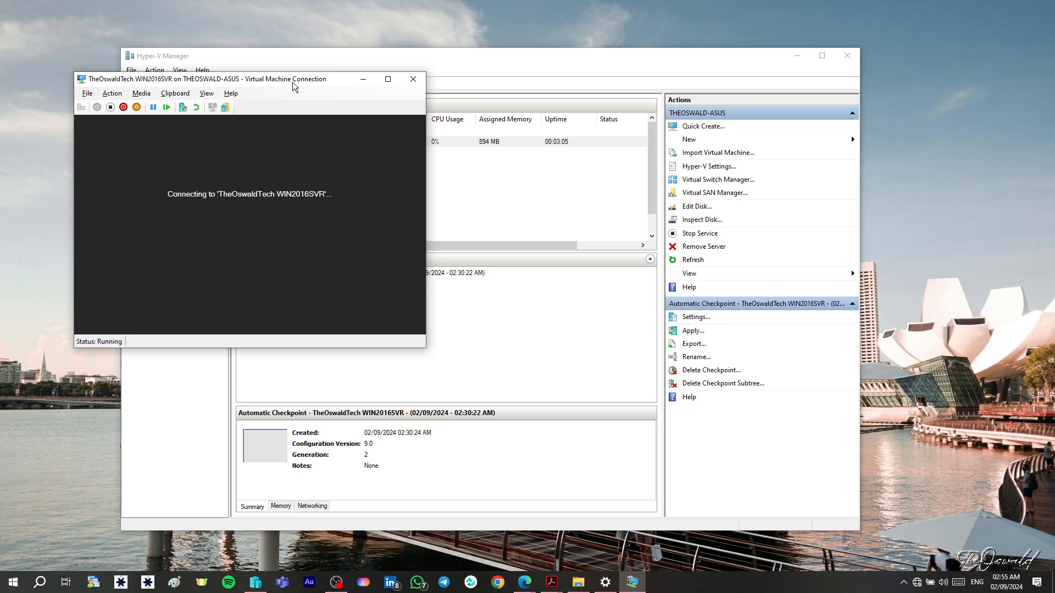
pyautogui.moveTo(295, 81); pyautogui.dragTo(558, 196)
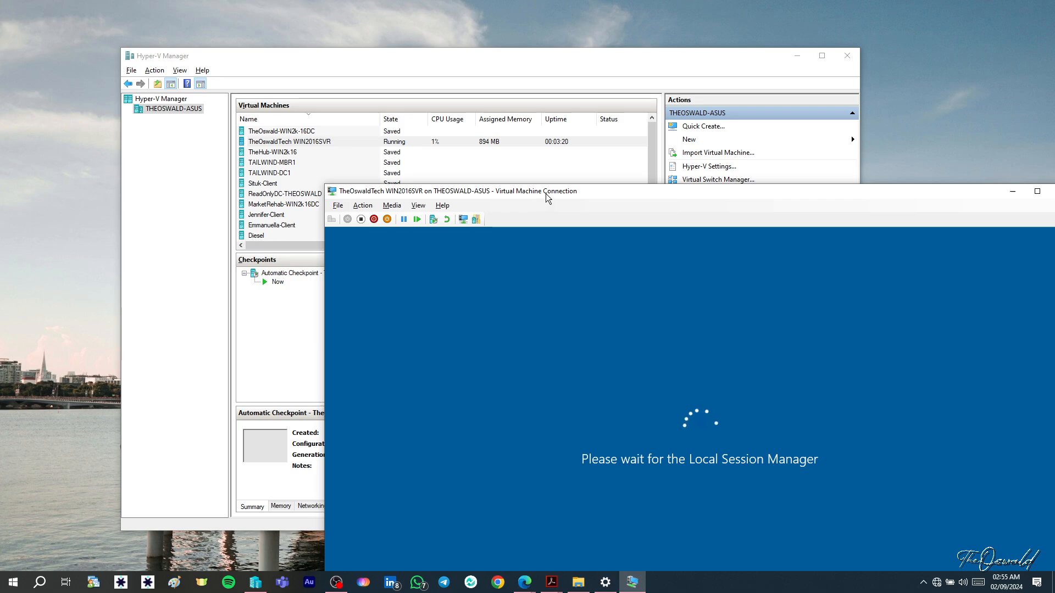
pyautogui.moveTo(548, 198); pyautogui.dragTo(372, 88)
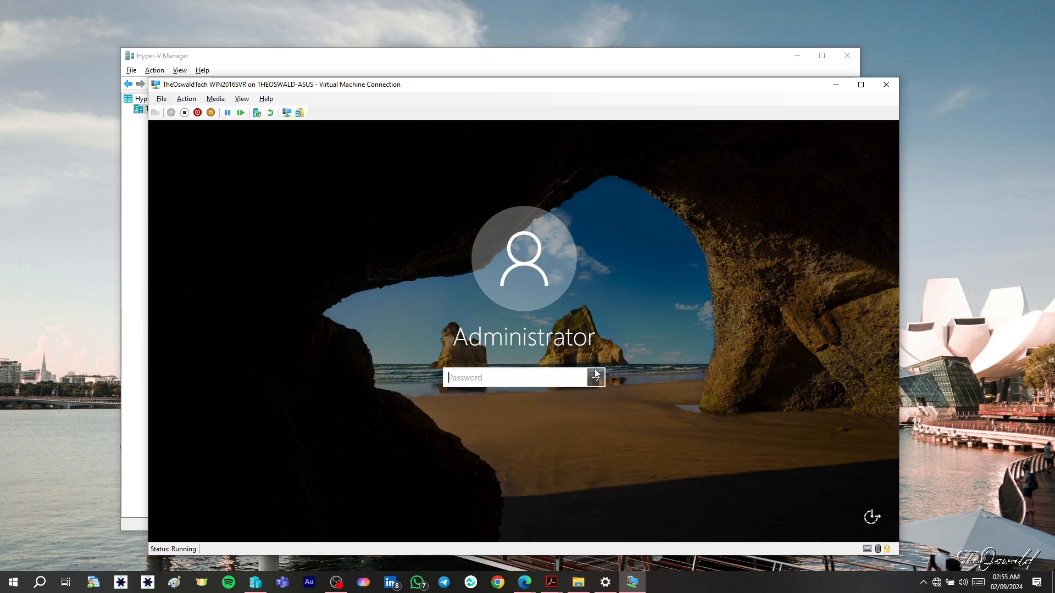
# - Sign in to Windows Server 2016 by entering the Administrator account password
pyautogui.write('**********')
pyautogui.press('Return')
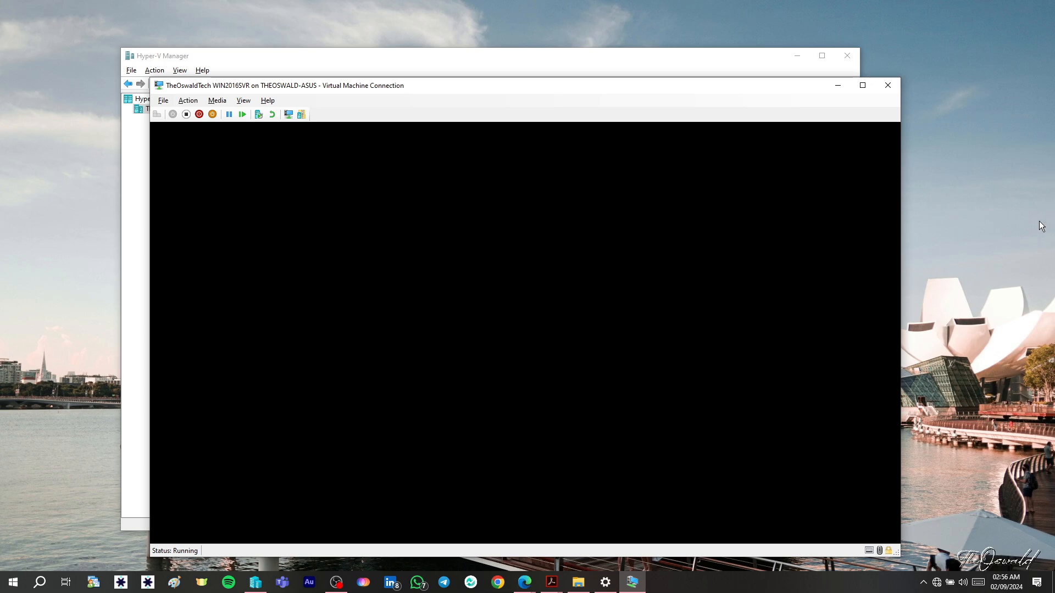
pyautogui.click(995, 252)
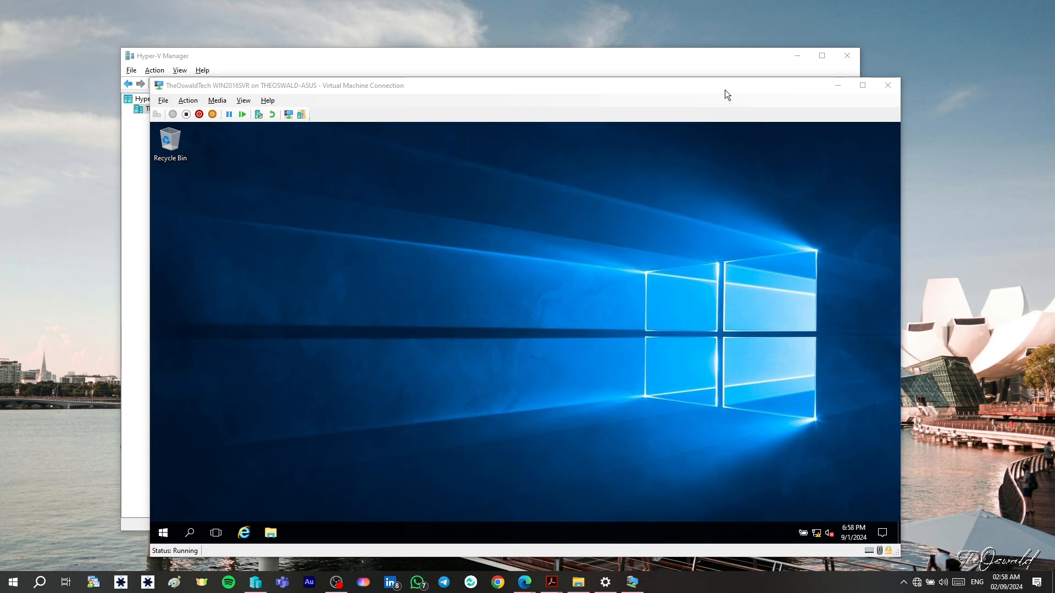
# - Move the virtual machine connection window and enlarge it to the full desktop height and a greater width
pyautogui.moveTo(713, 90); pyautogui.dragTo(670, 71)
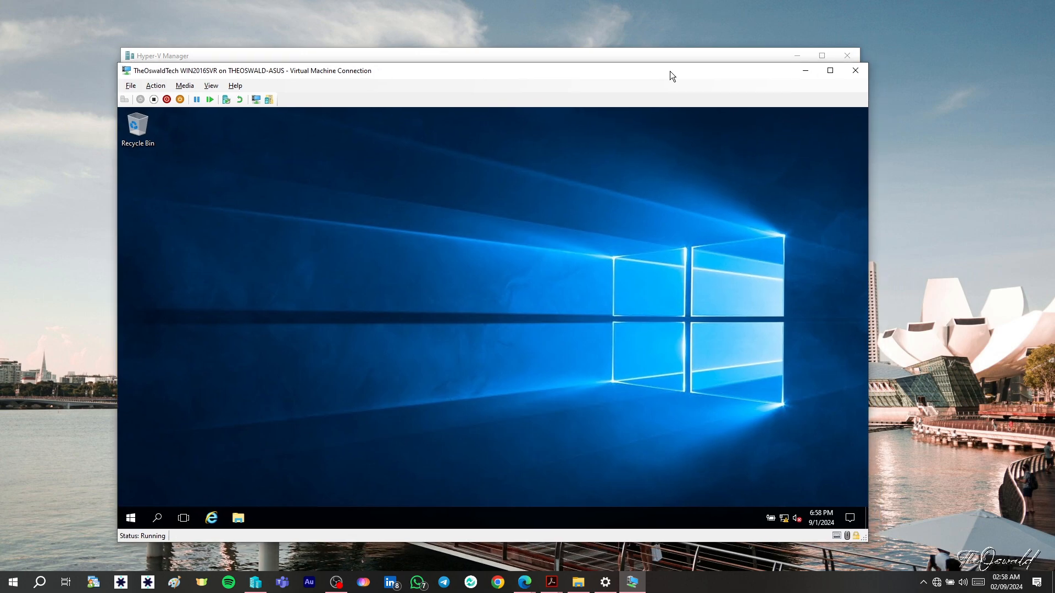
pyautogui.doubleClick(737, 61)
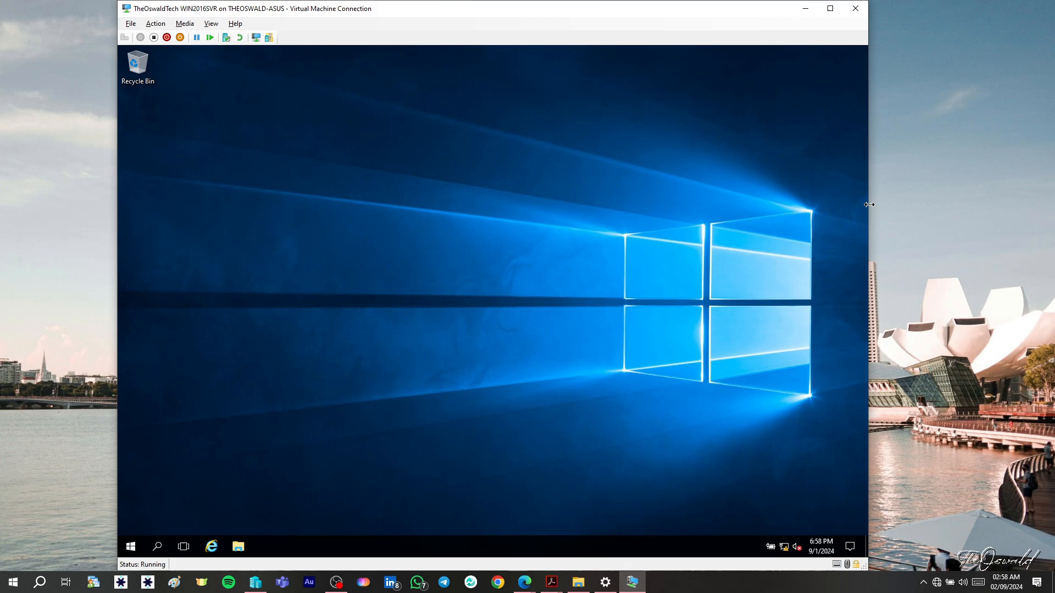
pyautogui.moveTo(866, 204); pyautogui.dragTo(960, 205)
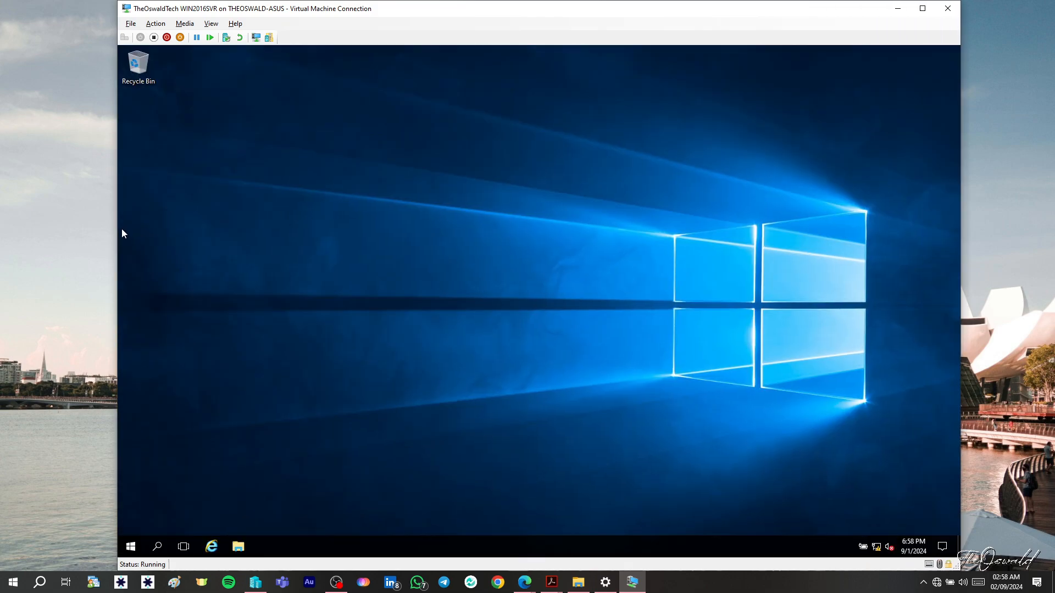
pyautogui.moveTo(117, 233); pyautogui.dragTo(86, 246)
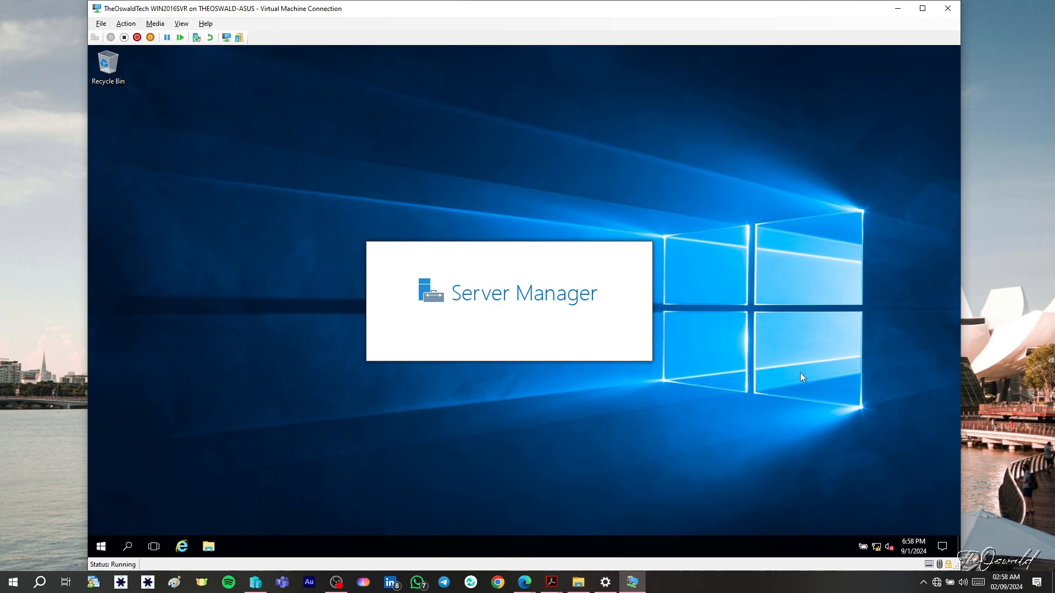
pyautogui.click(979, 369)
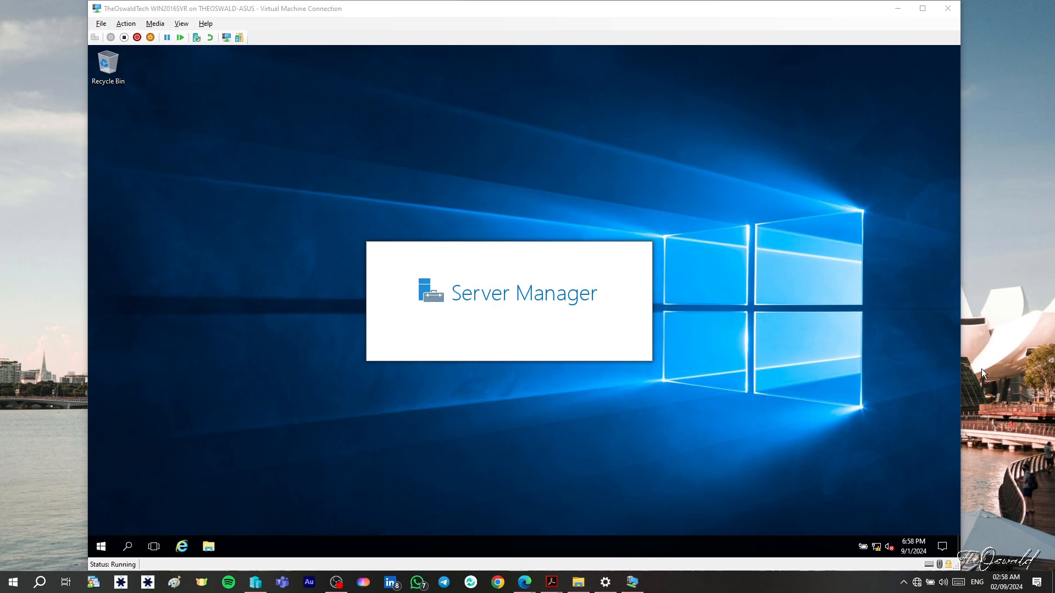